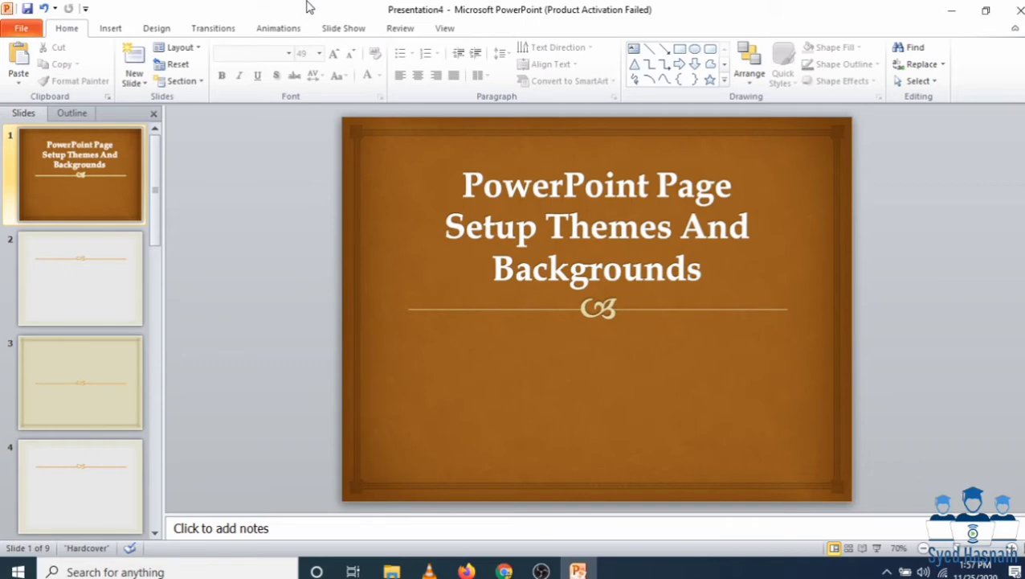
Select and deselect parts of the slide 1 title text, including 'Backgrounds'.
mouse_move(462, 185)
mouse_down()
mouse_move(568, 186)
mouse_move(675, 218)
mouse_up()
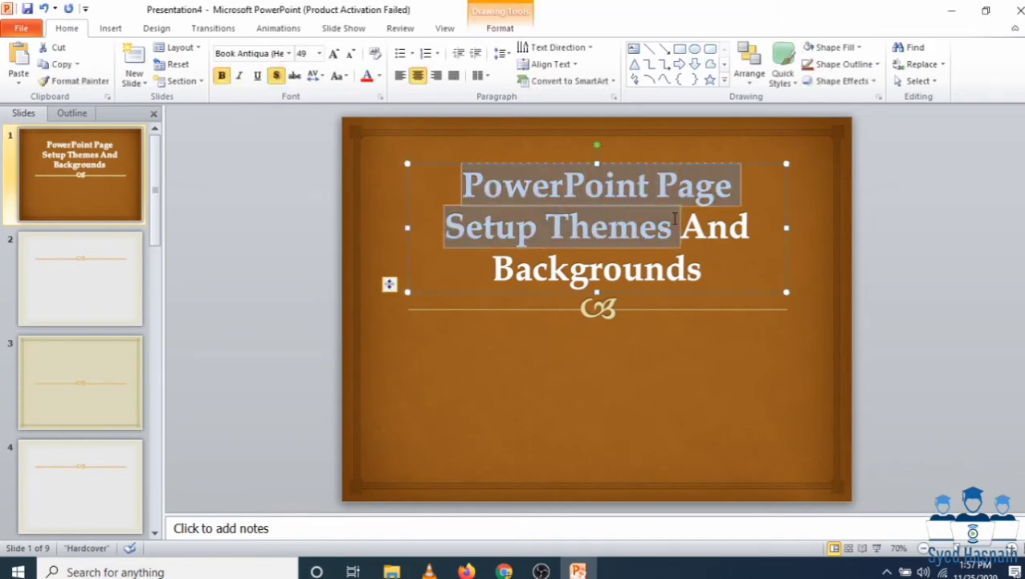
click(568, 225)
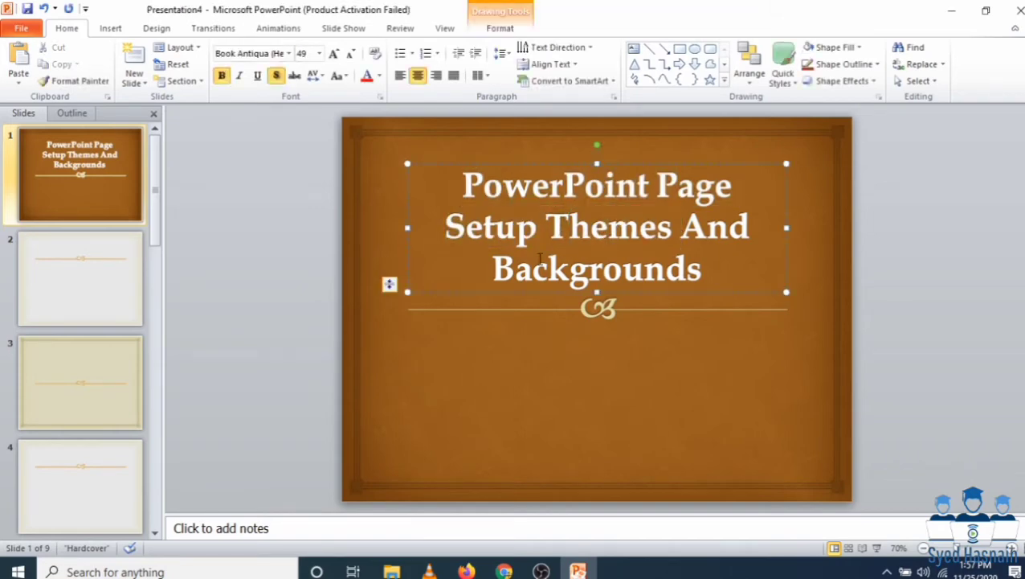
drag(494, 266, 705, 292)
click(605, 352)
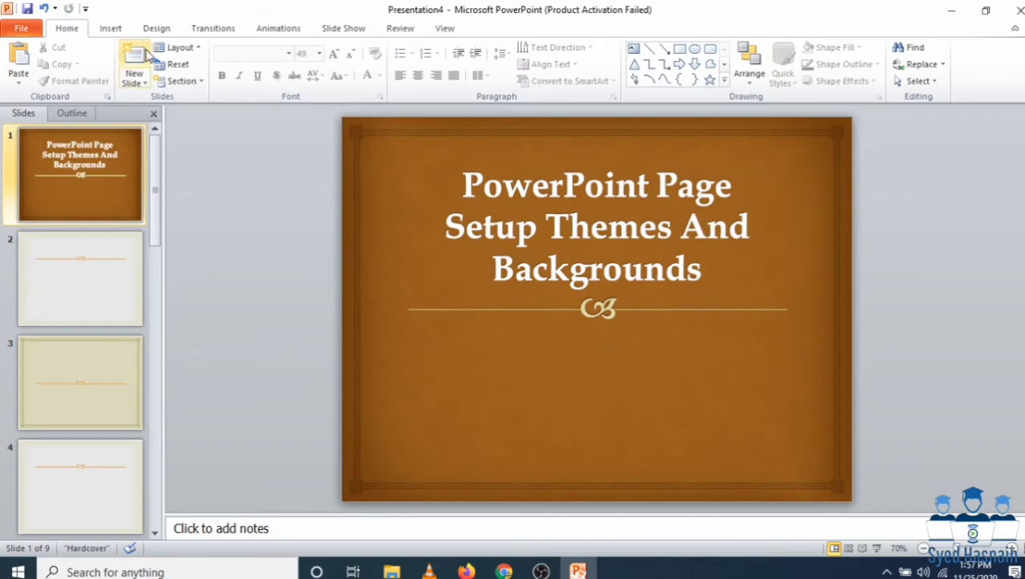
Look over the Insert and Design tabs, then browse slides 2 through 5.
click(109, 28)
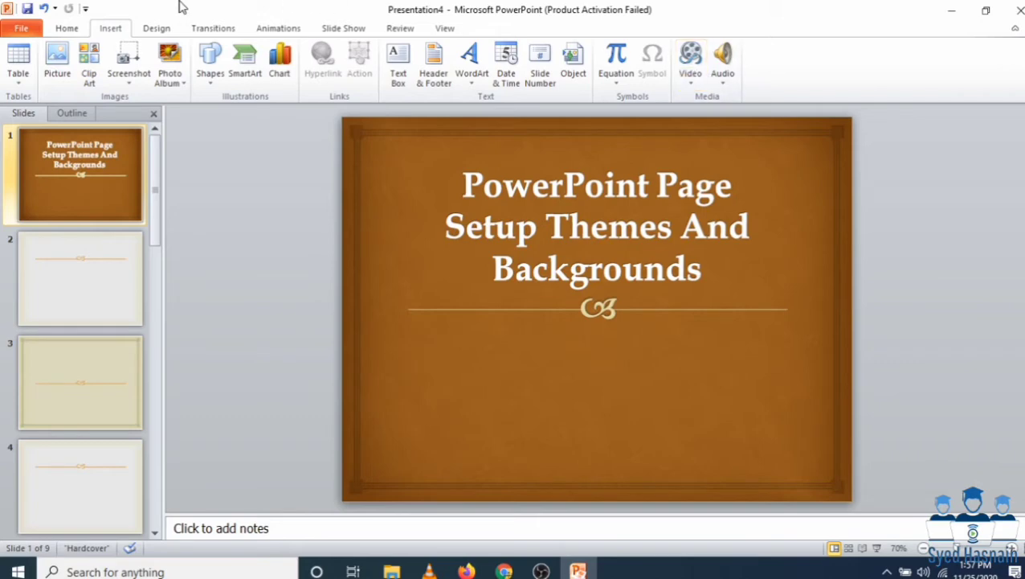
click(158, 28)
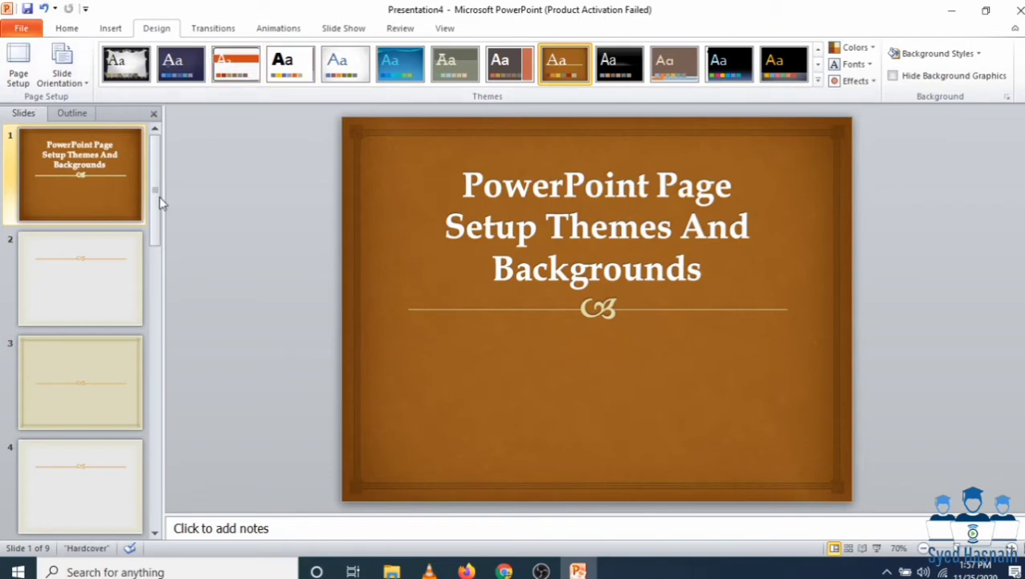
scroll(107, 200, down, 3)
scroll(104, 209, down, 2)
scroll(98, 225, up, 5)
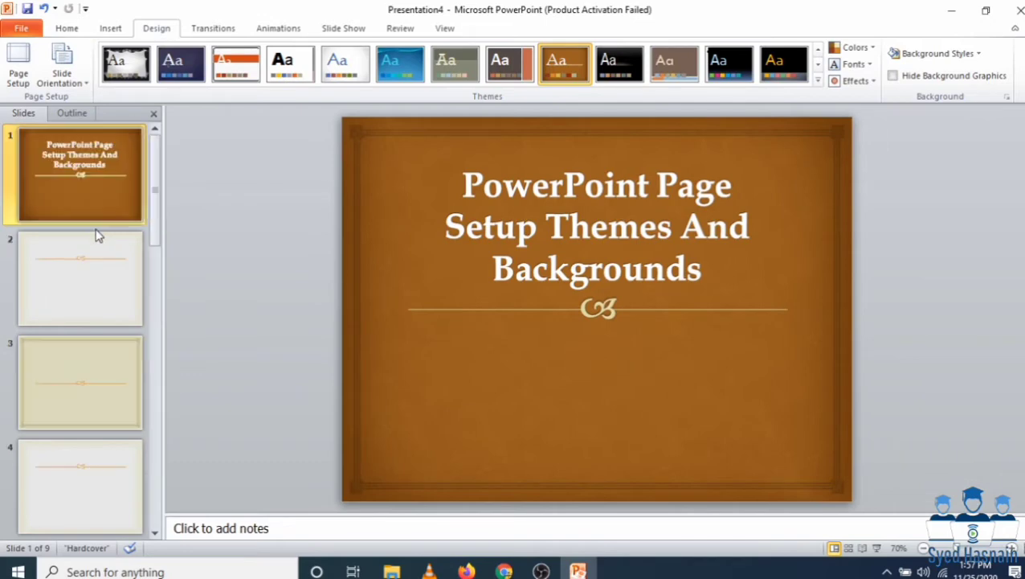
click(82, 278)
click(73, 370)
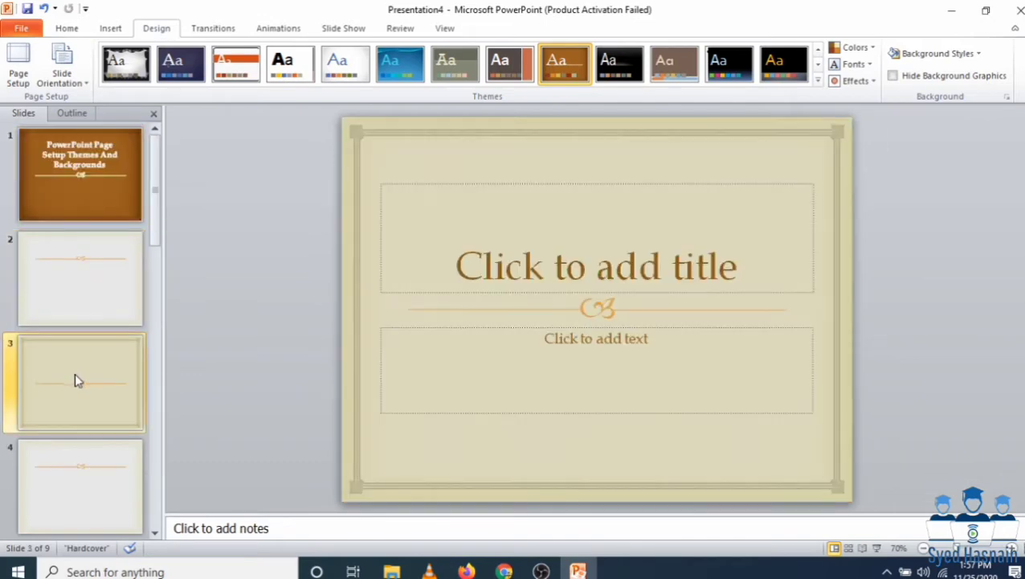
scroll(75, 375, down, 1)
click(76, 398)
click(70, 455)
Browse slides 6 and 7, end on slide 9's picture-with-caption layout, and return to Home.
scroll(71, 456, down, 1)
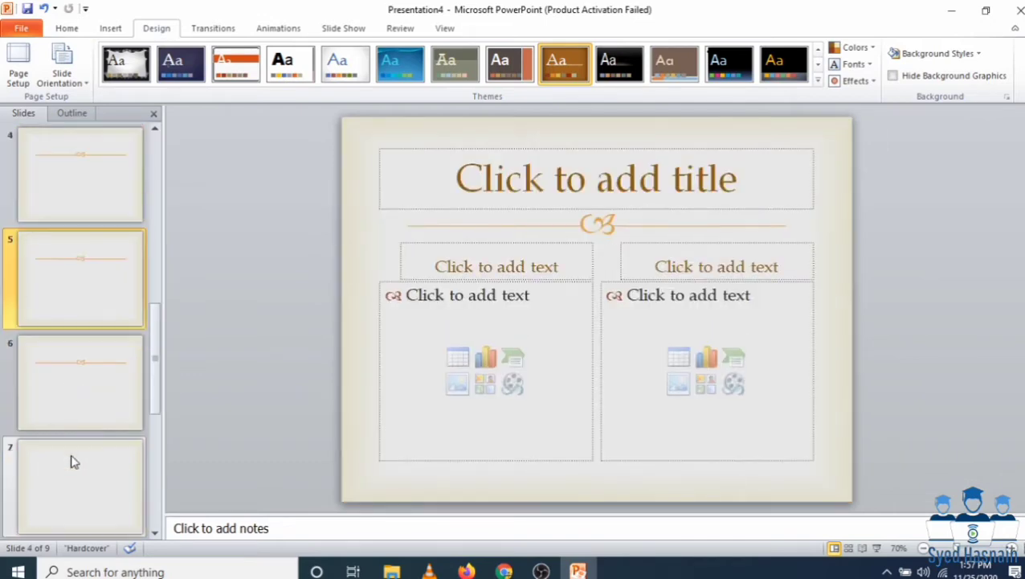
click(70, 457)
click(82, 407)
scroll(82, 438, down, 2)
click(78, 471)
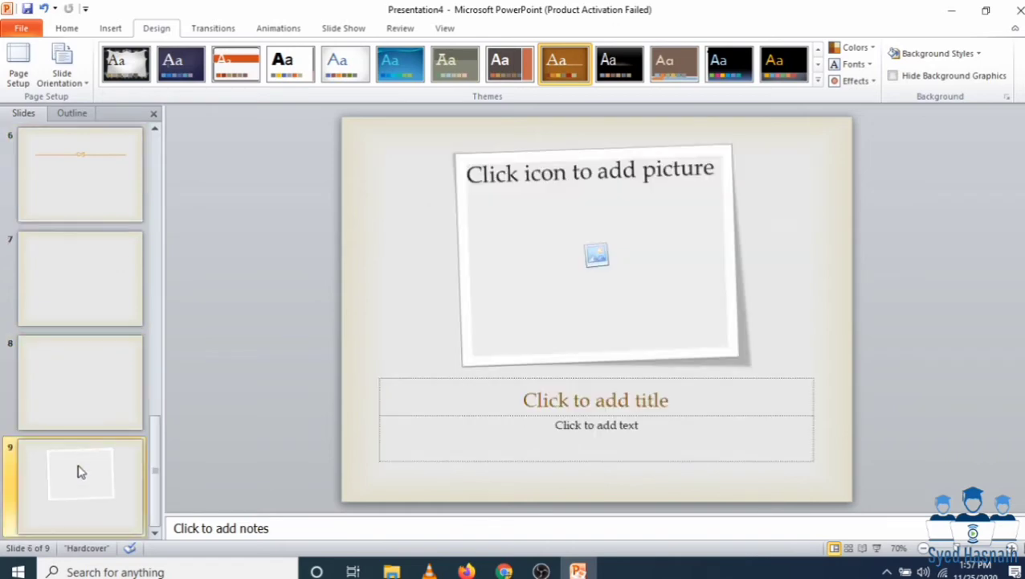
scroll(92, 394, up, 5)
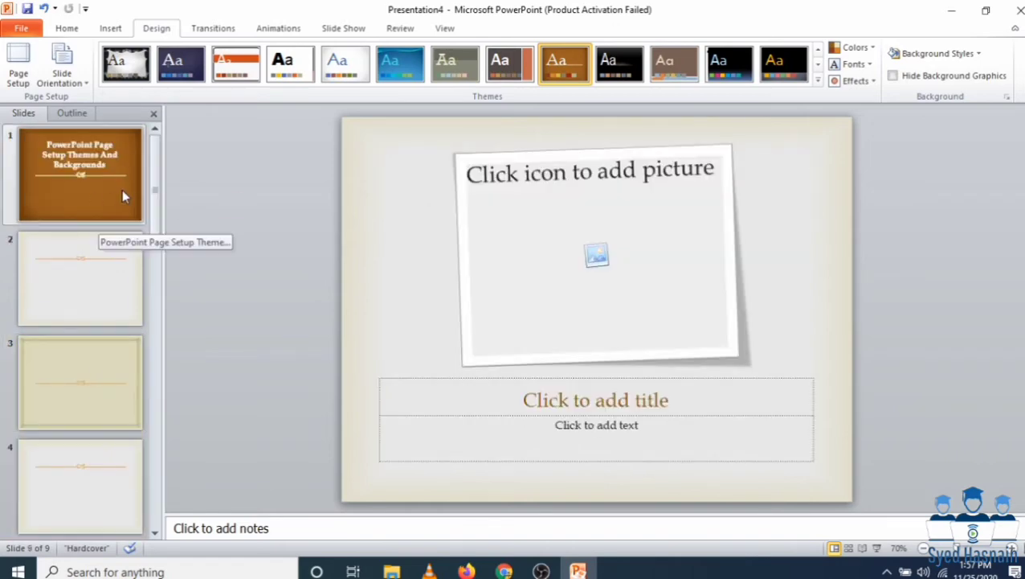
scroll(57, 394, down, 5)
scroll(41, 450, up, 5)
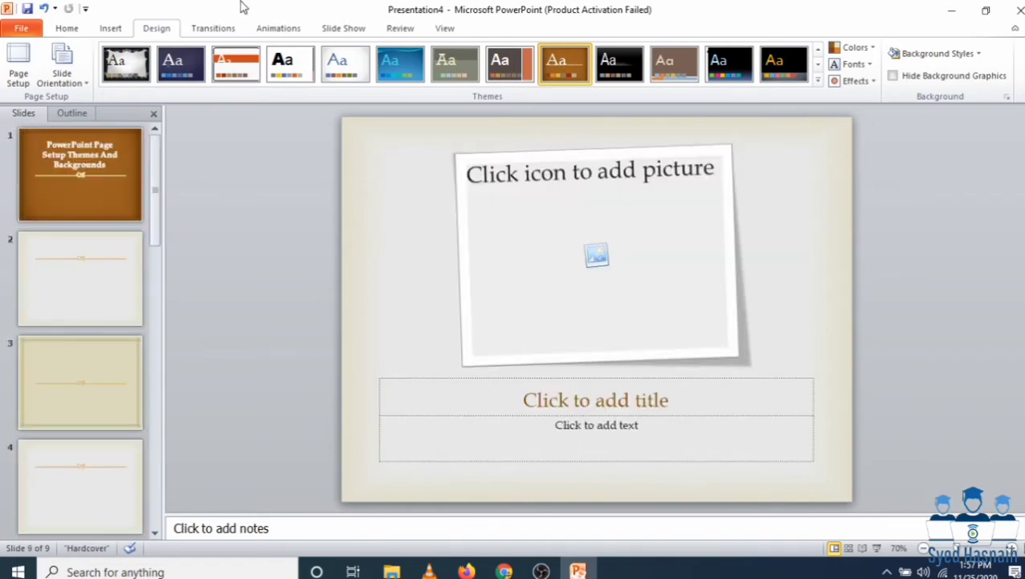
click(66, 28)
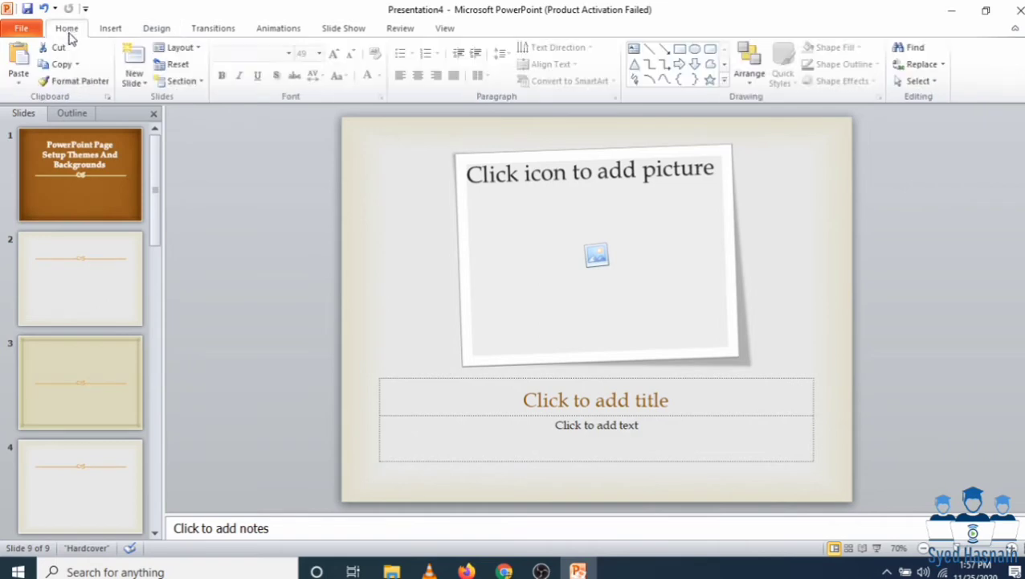
Preview the New Slide layouts without adding one, then scroll back up to slide 1.
click(134, 80)
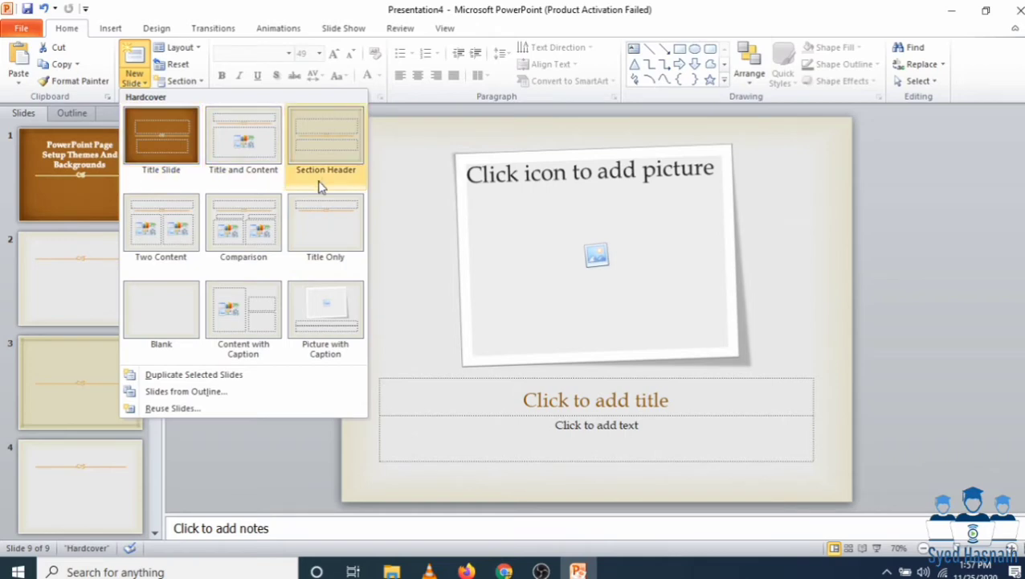
click(305, 7)
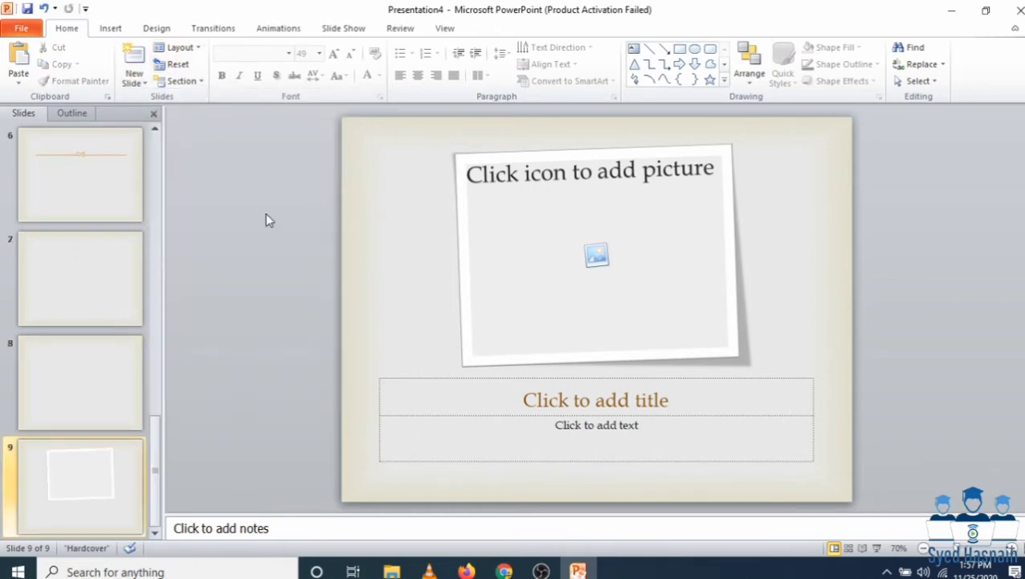
scroll(265, 217, up, 1)
scroll(289, 217, up, 7)
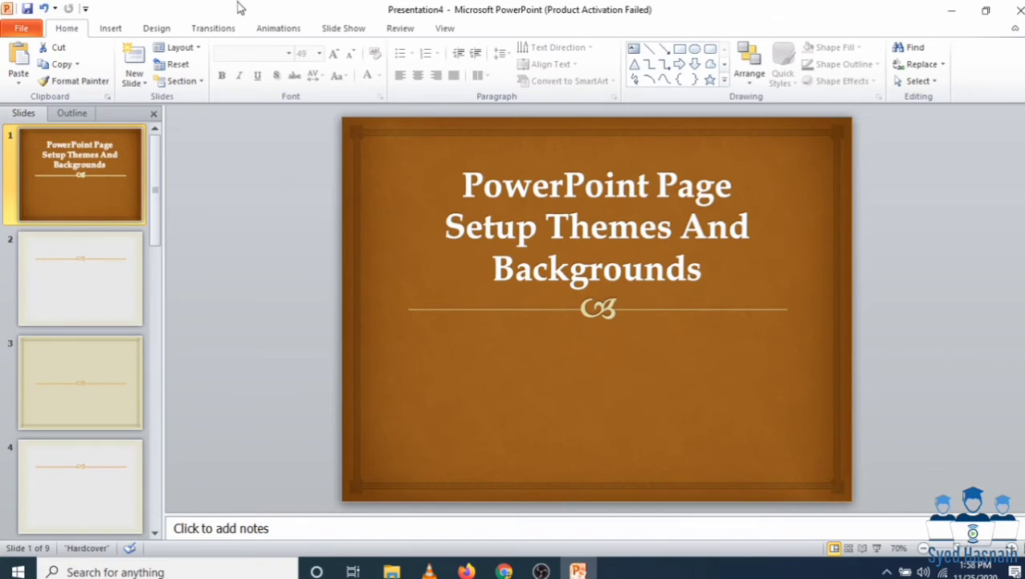
Set the Page Setup slide size to On-screen Show (16:9), 10 × 5.63 inches.
click(168, 32)
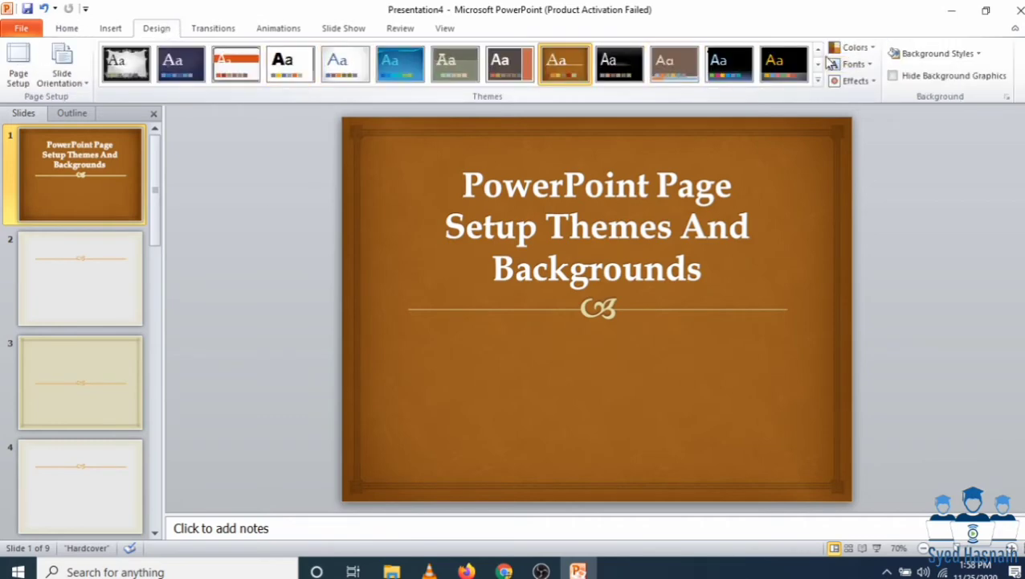
click(819, 64)
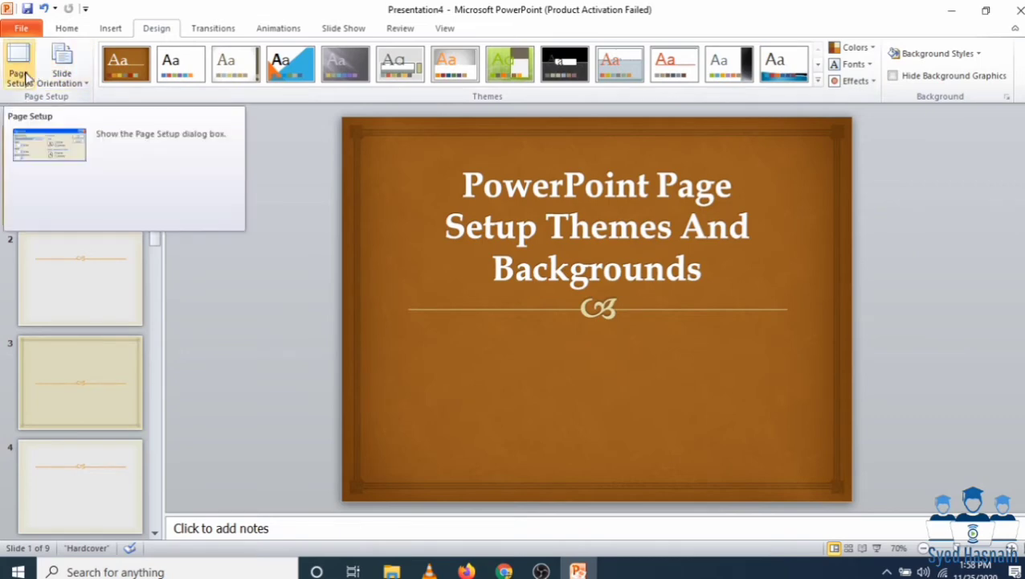
click(27, 78)
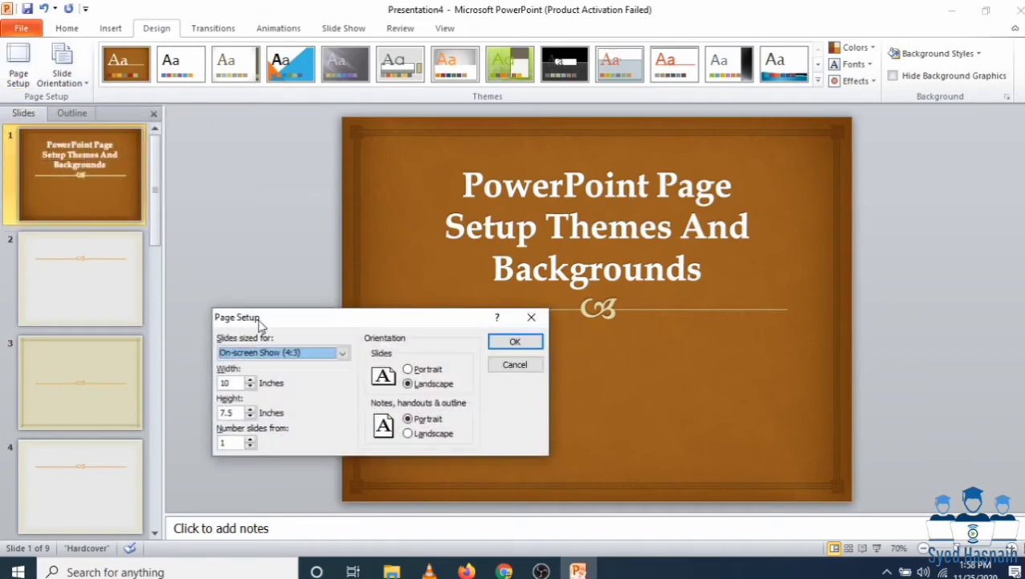
drag(259, 323, 265, 107)
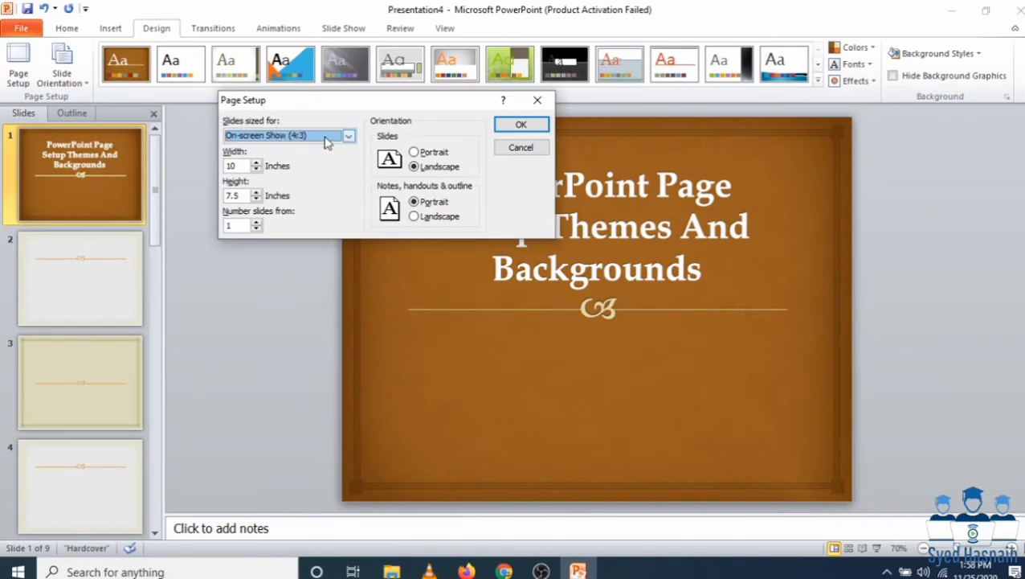
click(348, 135)
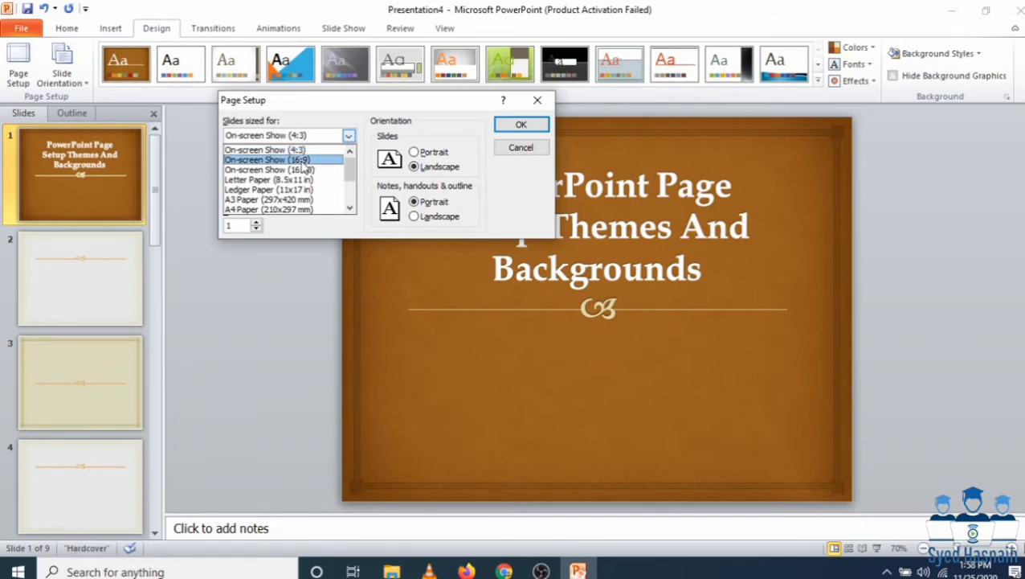
click(303, 164)
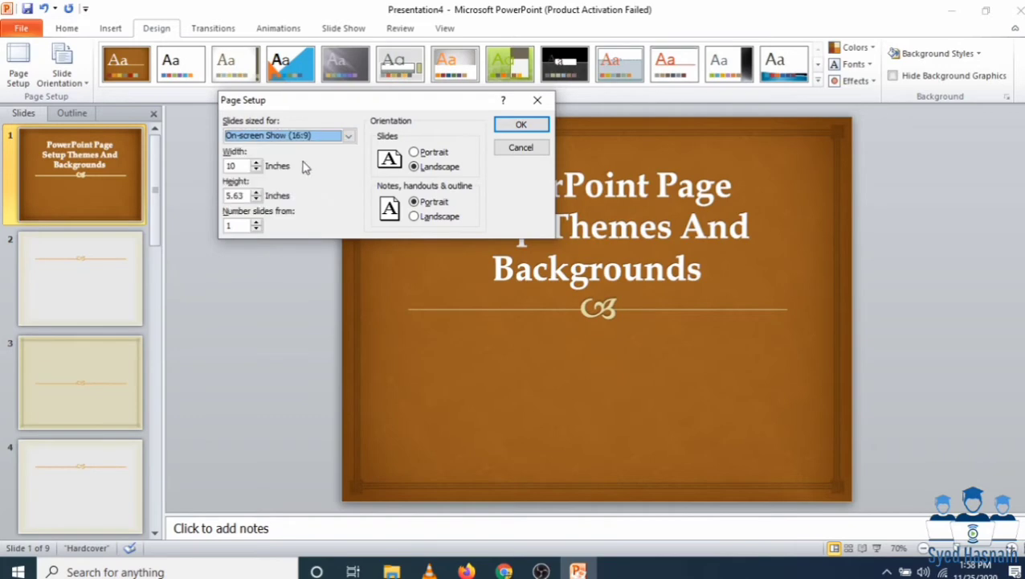
click(518, 126)
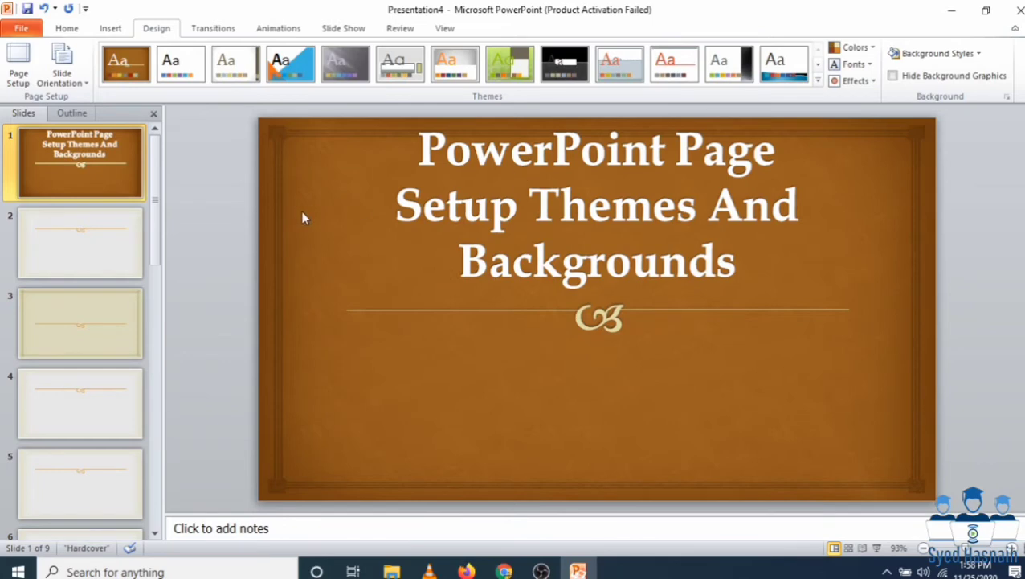
Resize the slides to On-screen Show (16:10) in Page Setup.
click(17, 62)
click(349, 136)
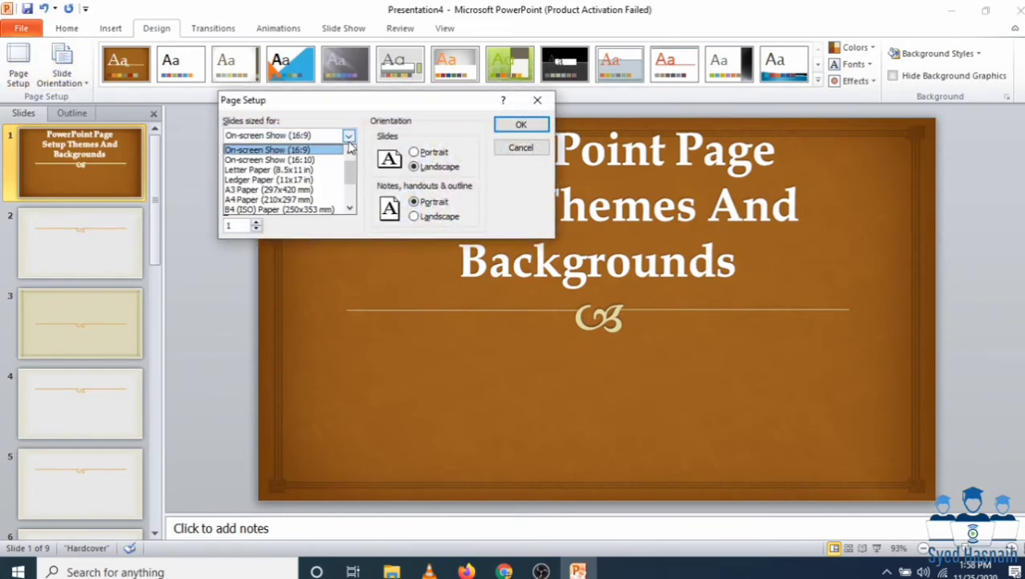
click(302, 161)
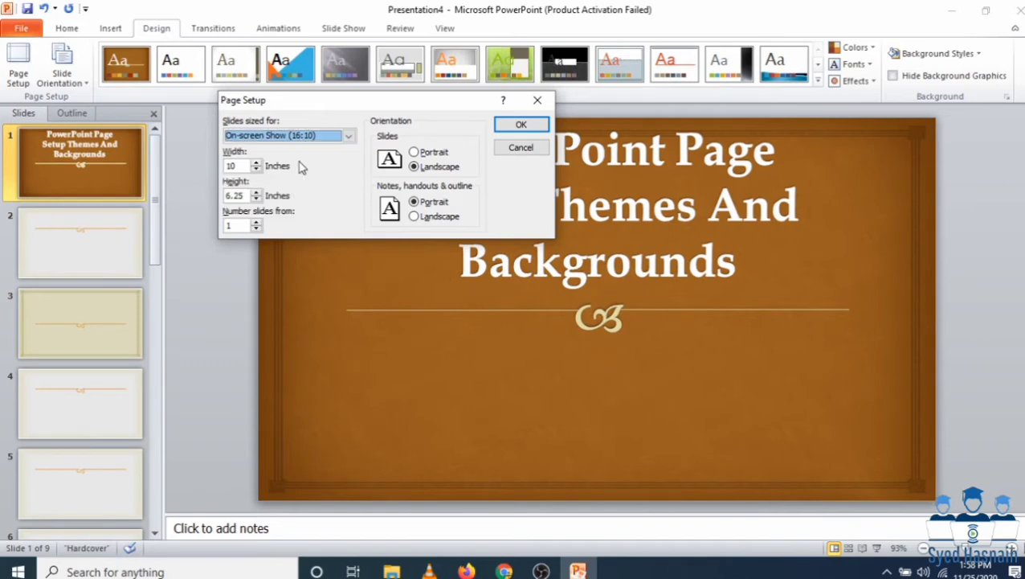
click(518, 125)
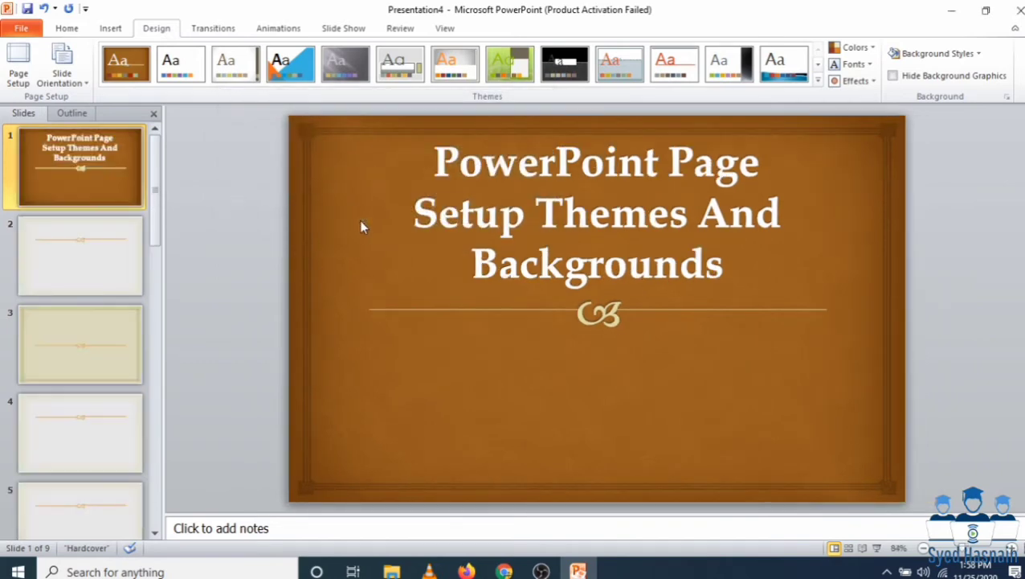
Change the slide size to Banner, 8 × 1 inches.
click(18, 62)
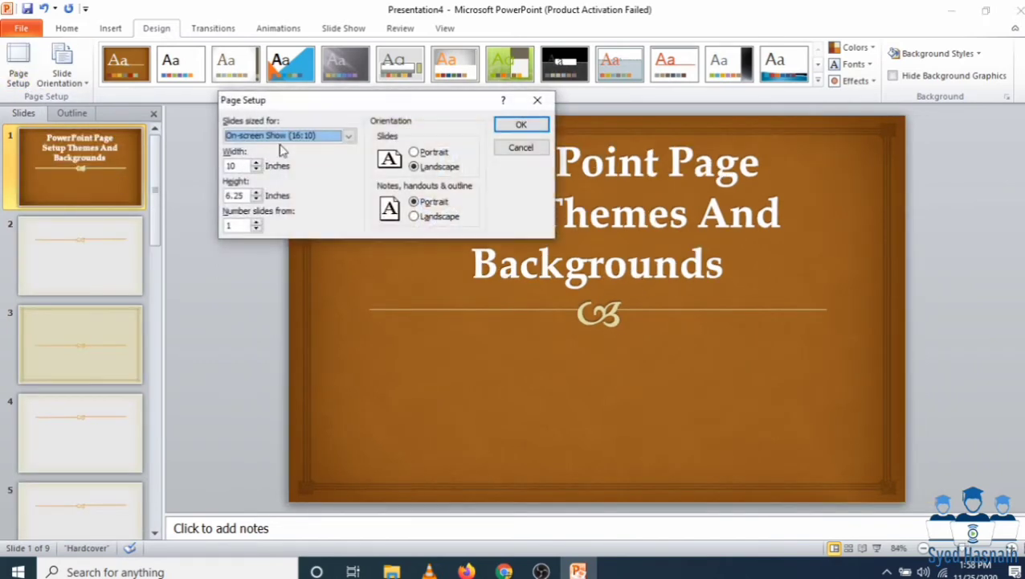
click(349, 136)
scroll(285, 206, down, 1)
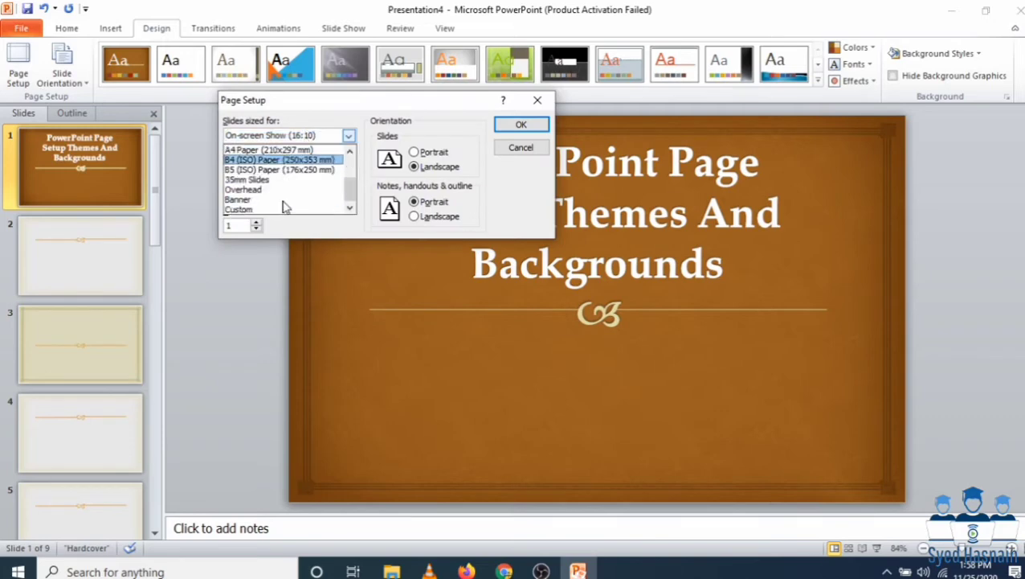
click(275, 203)
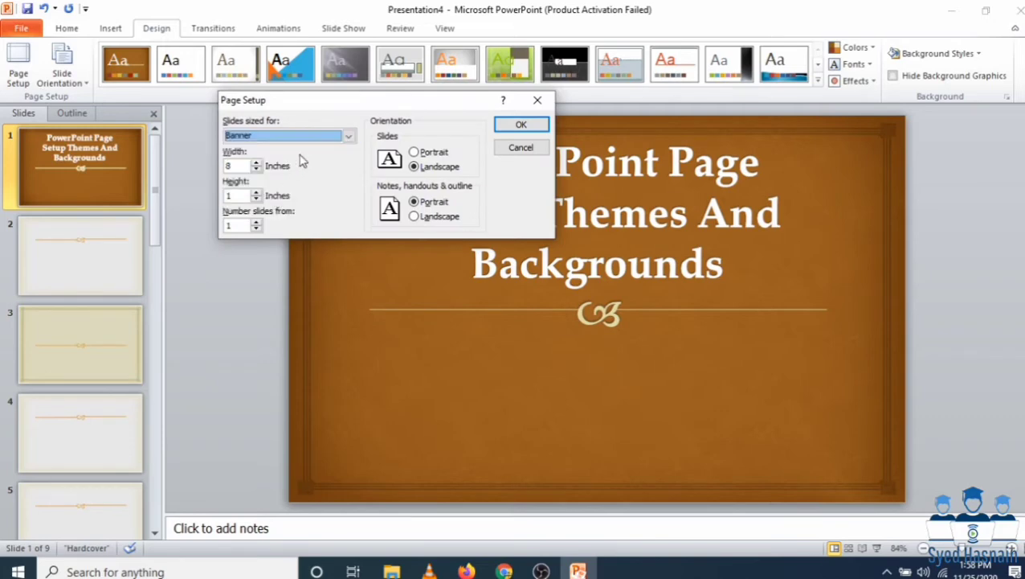
click(507, 127)
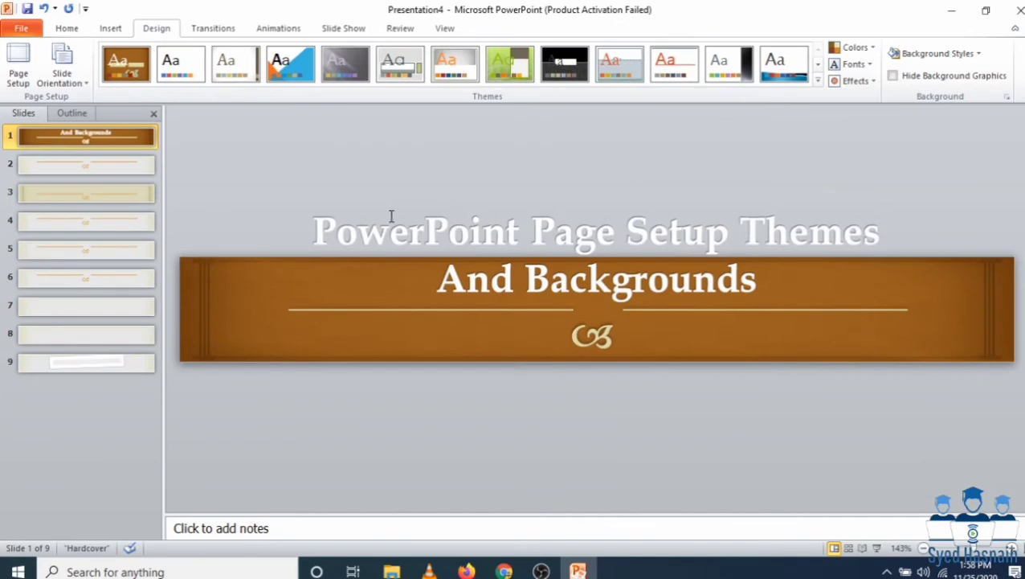
Set the slide size to Overhead in Page Setup.
click(17, 68)
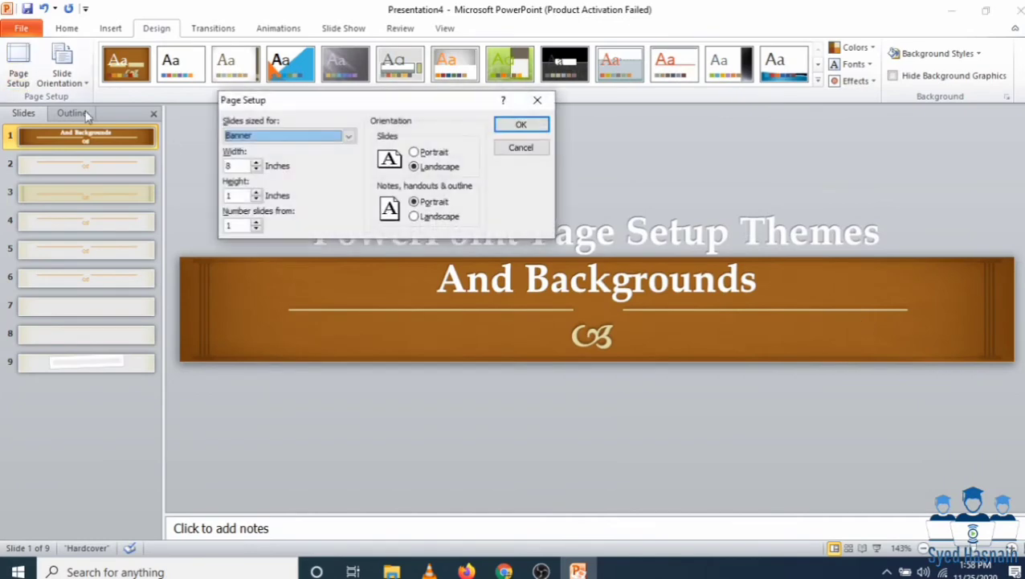
click(303, 136)
click(278, 190)
click(521, 125)
Change the slide size to On-screen Show (4:3), 10 × 7.5 inches.
click(11, 71)
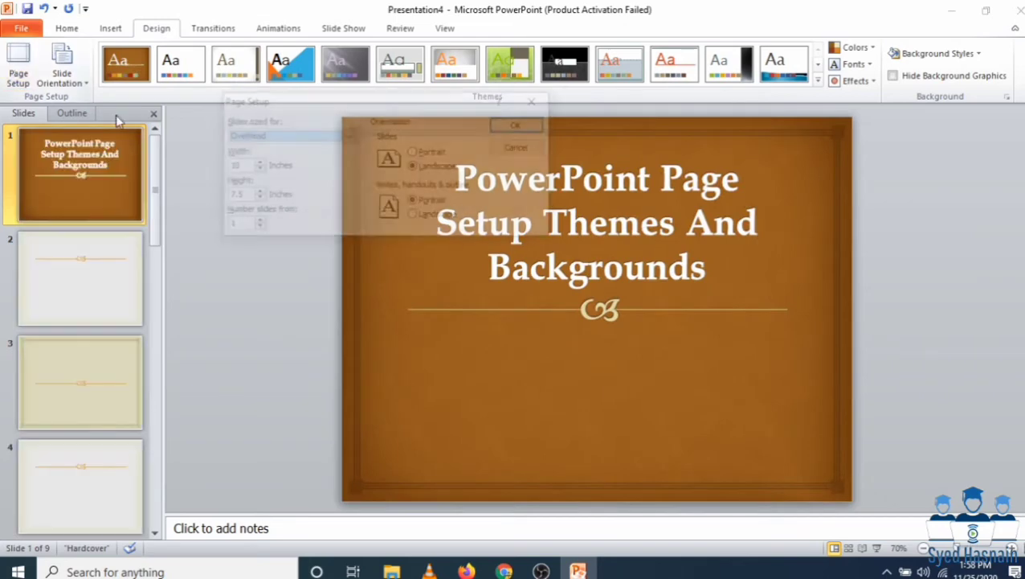
click(323, 143)
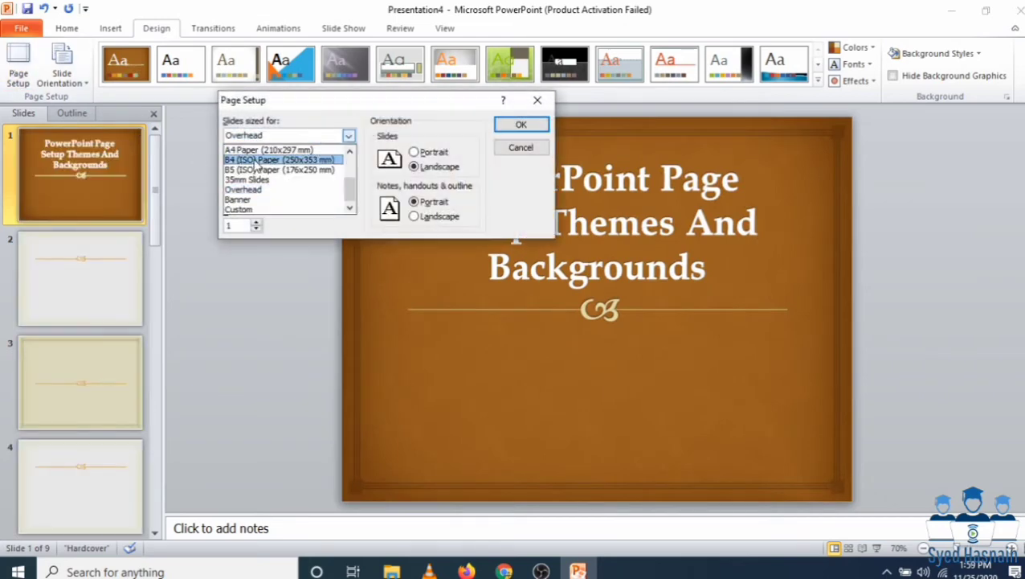
scroll(257, 165, up, 1)
scroll(251, 171, up, 2)
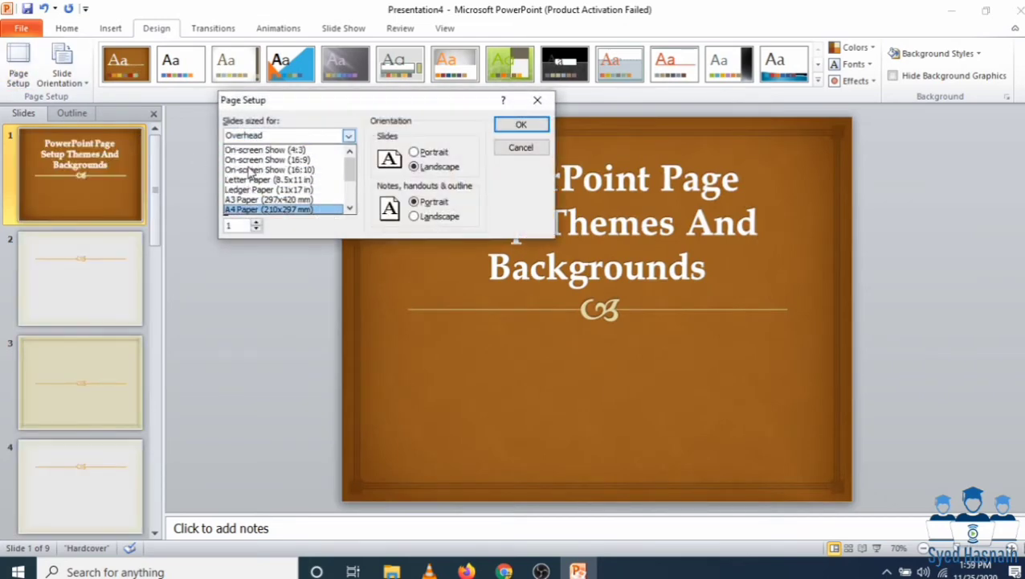
click(261, 150)
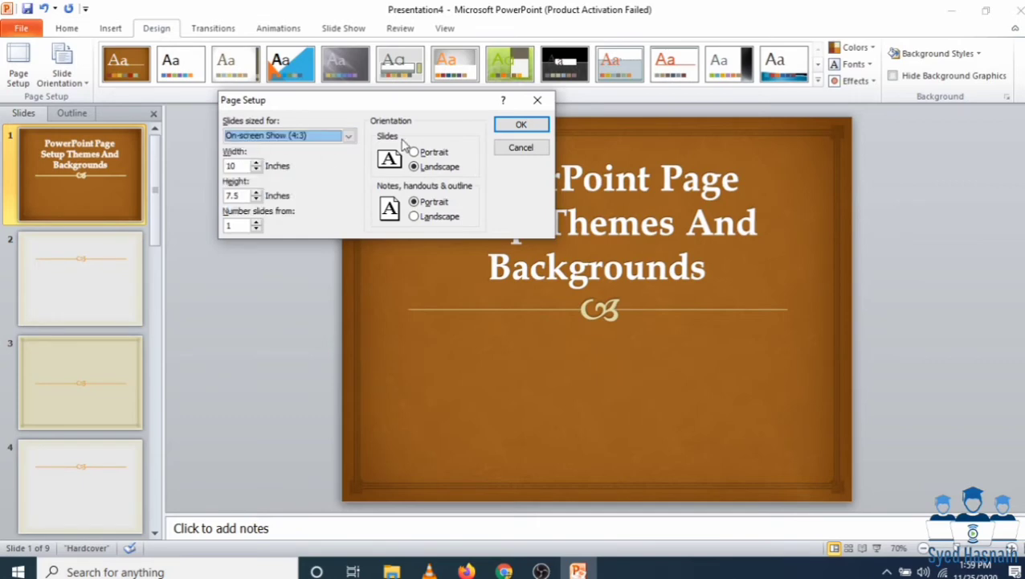
click(521, 124)
Confirm the slides stay in Landscape orientation in Page Setup.
click(12, 74)
click(428, 170)
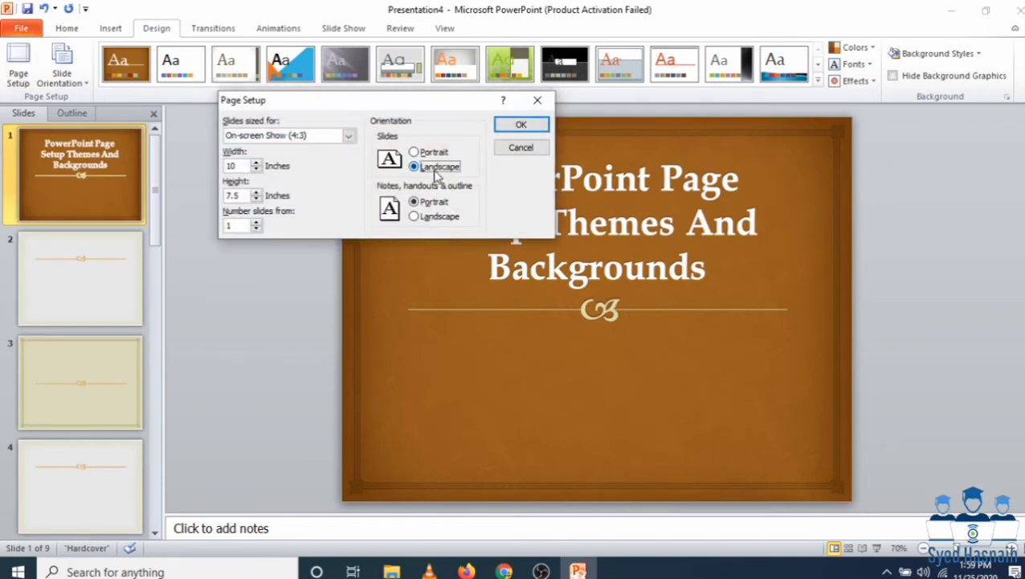
click(415, 216)
click(518, 126)
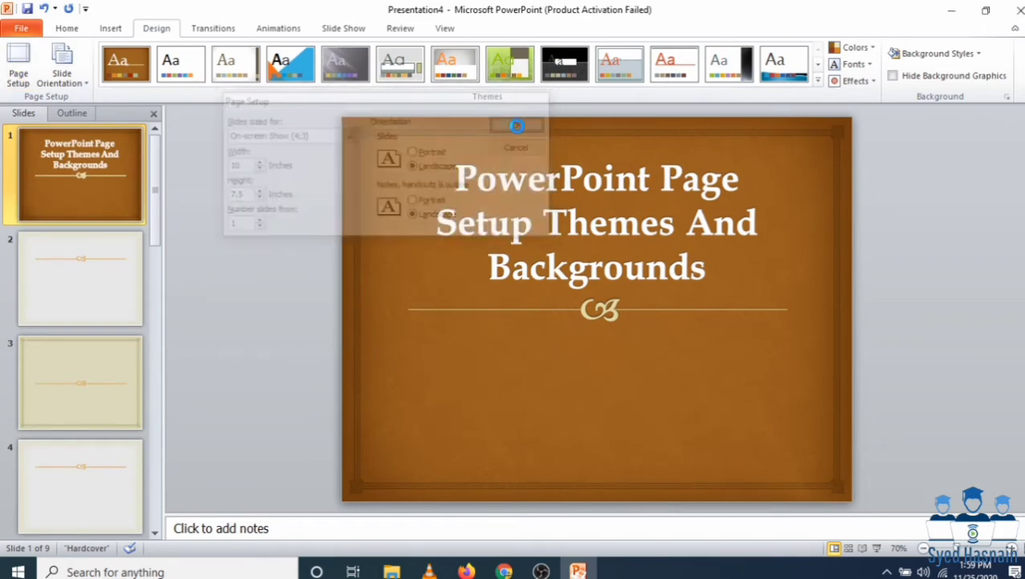
click(62, 64)
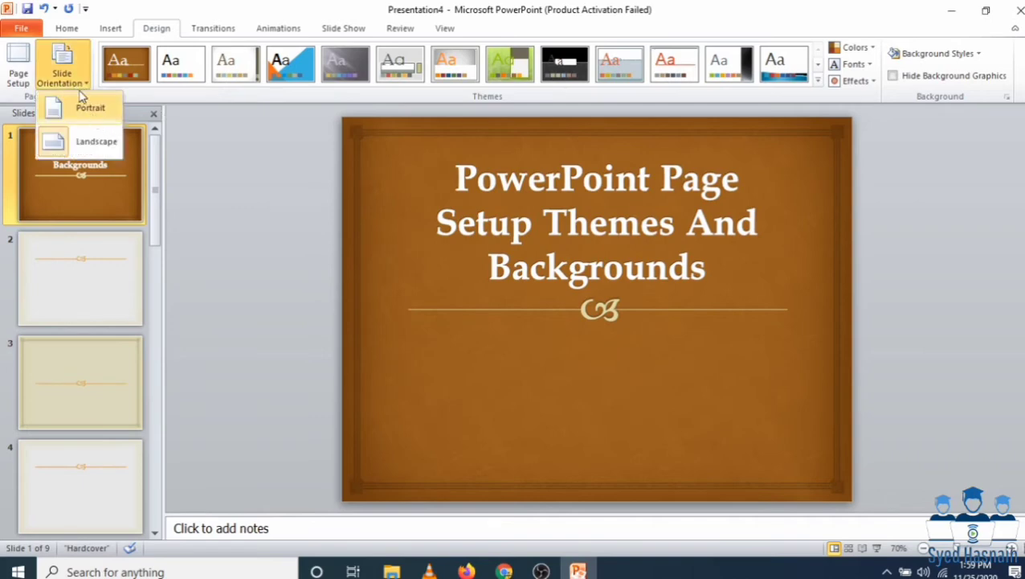
click(205, 8)
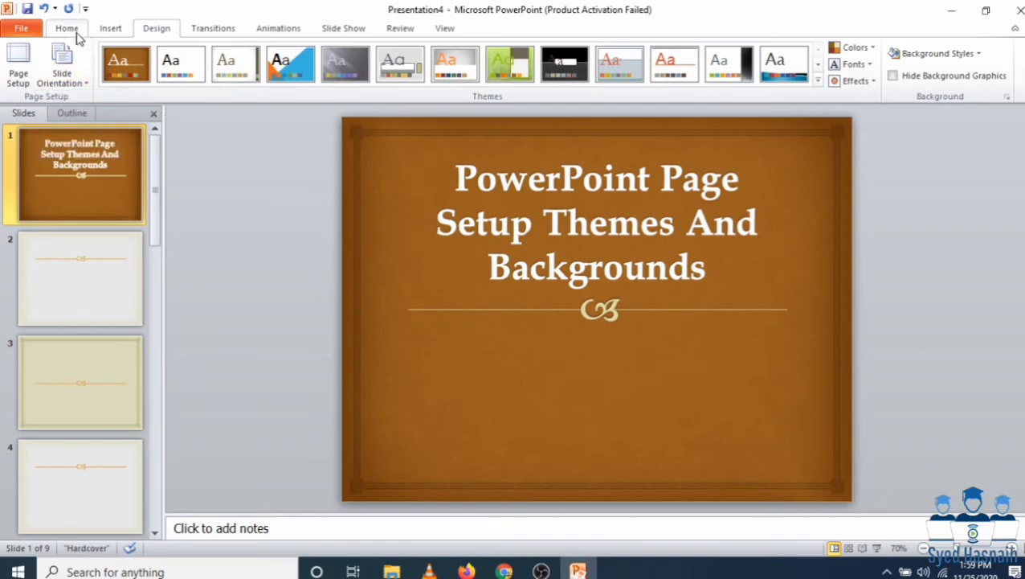
click(18, 65)
click(414, 152)
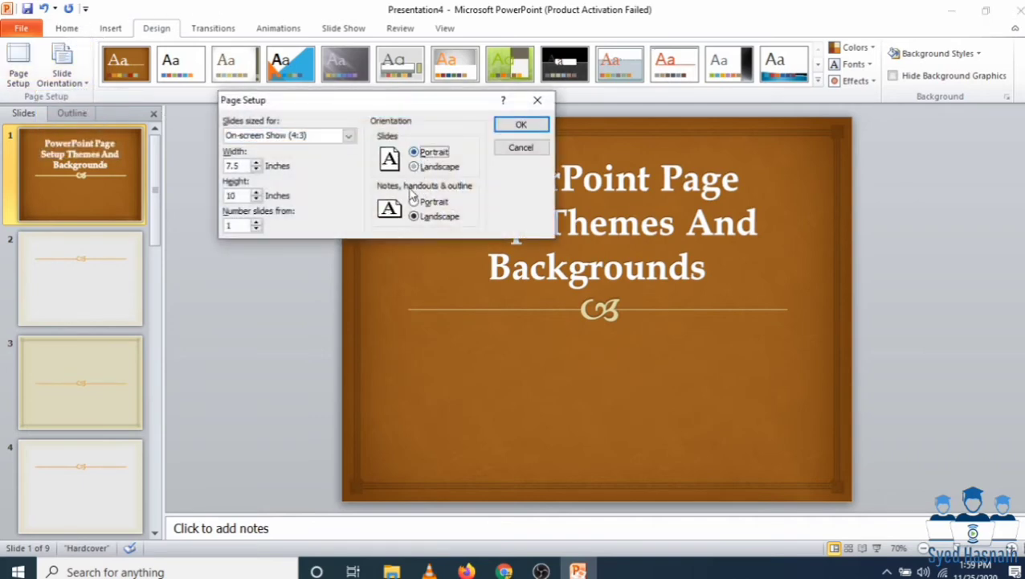
click(414, 202)
click(520, 127)
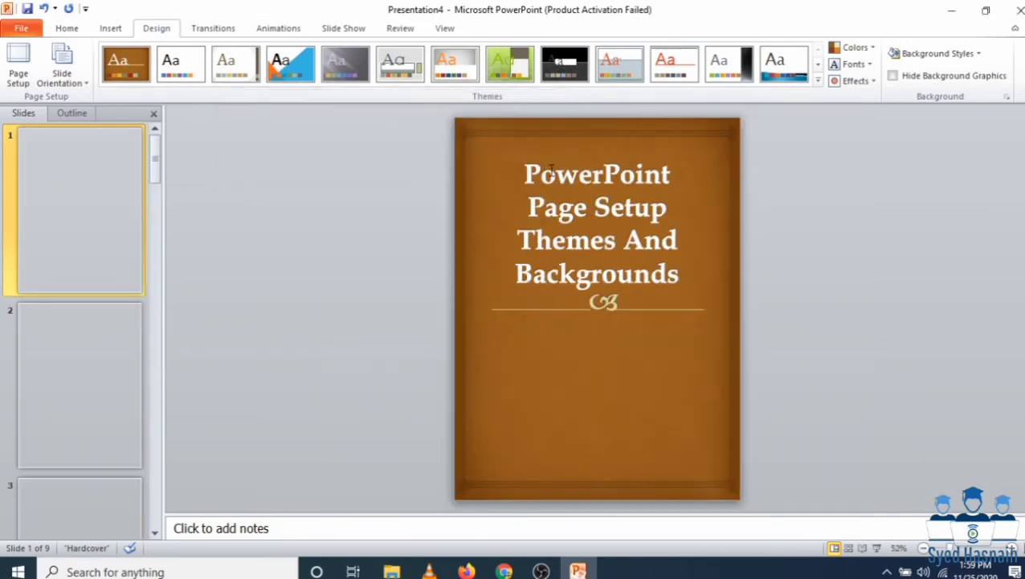
drag(500, 147, 706, 450)
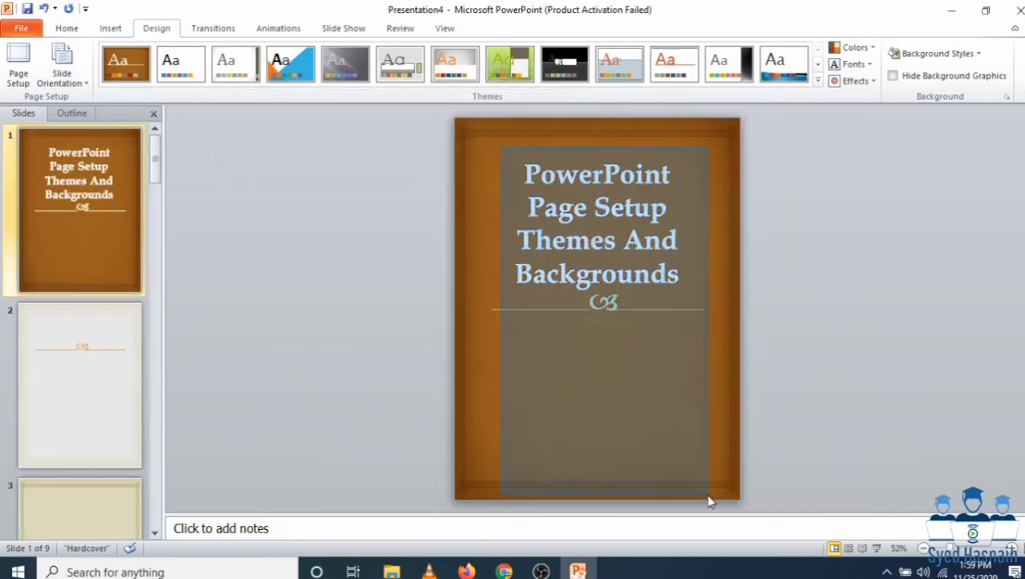
drag(709, 500, 705, 495)
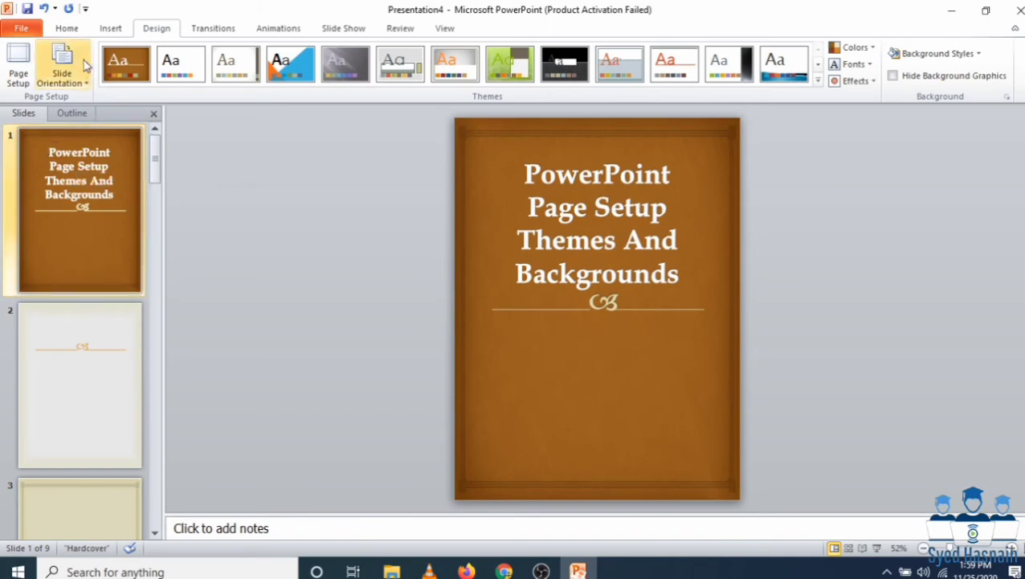
click(19, 58)
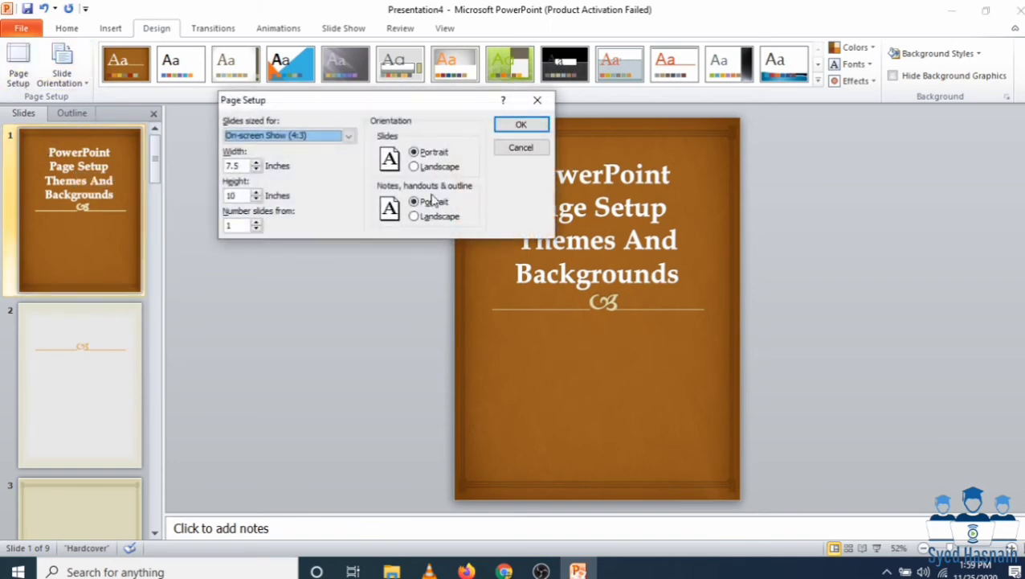
click(414, 166)
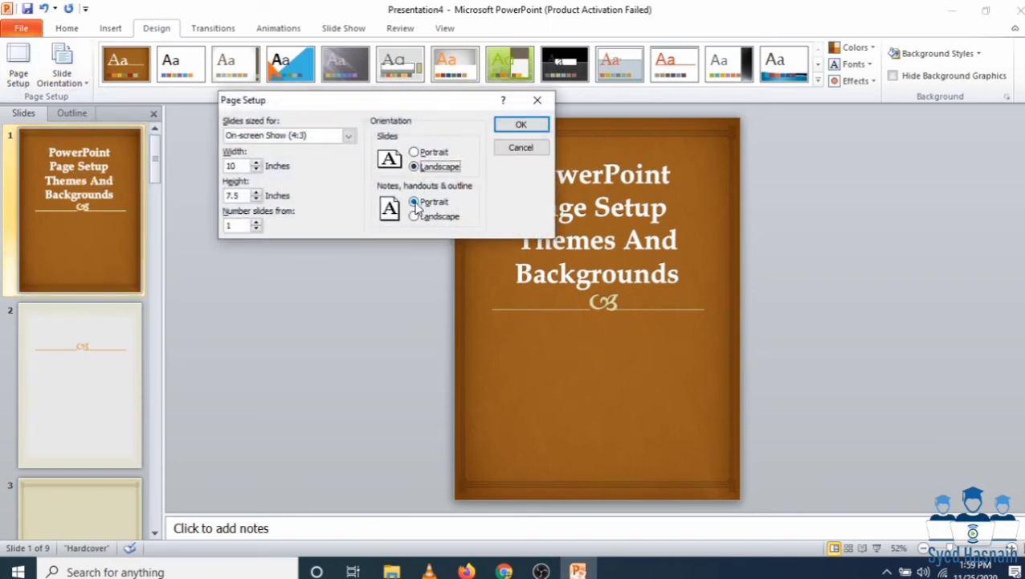
click(522, 124)
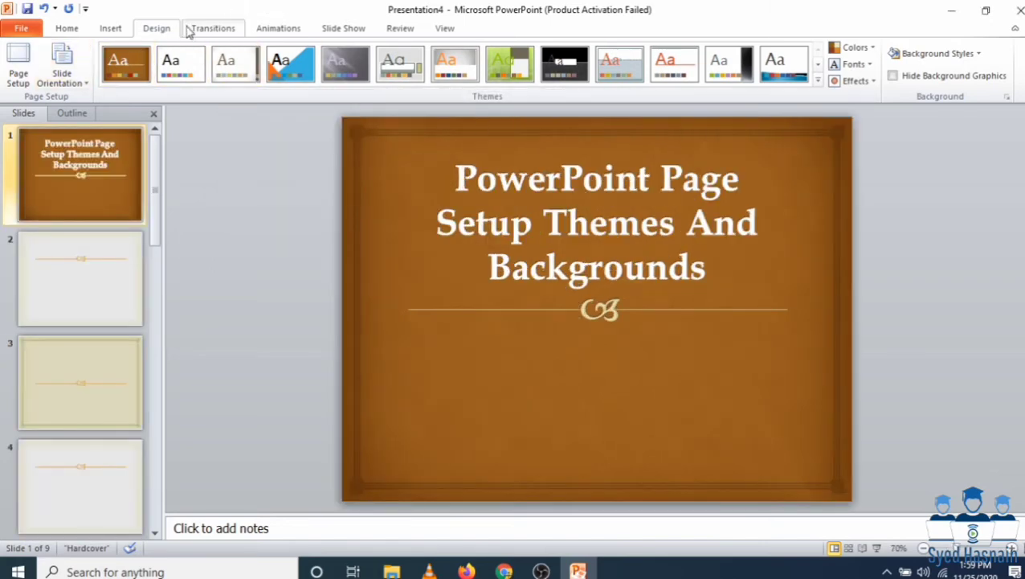
click(64, 81)
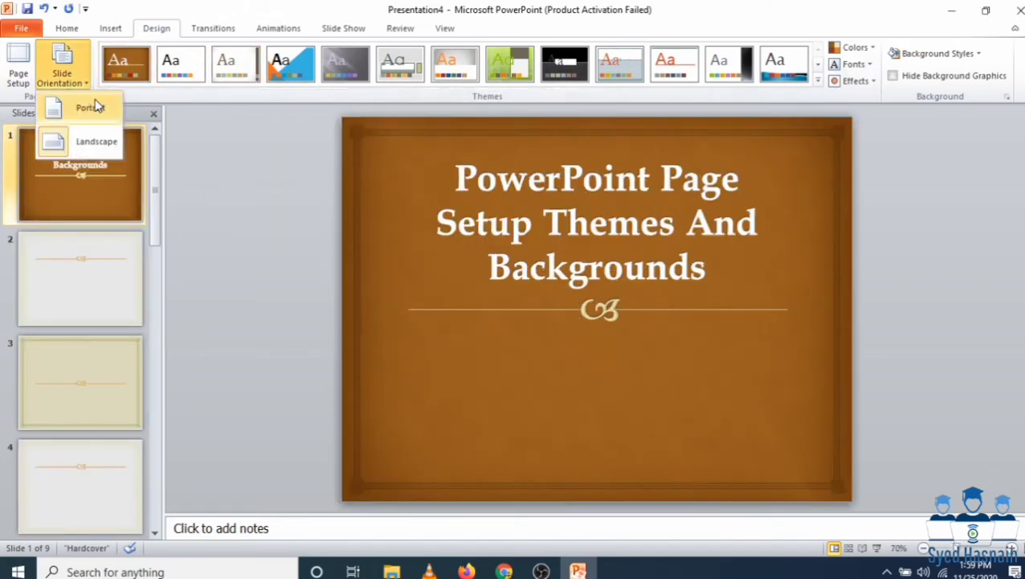
click(93, 112)
click(62, 68)
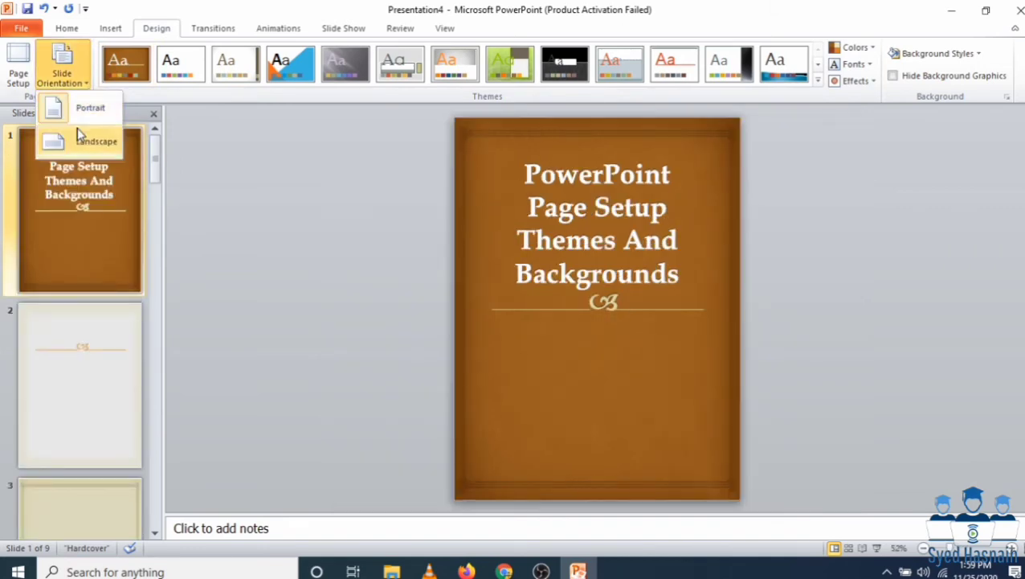
click(94, 141)
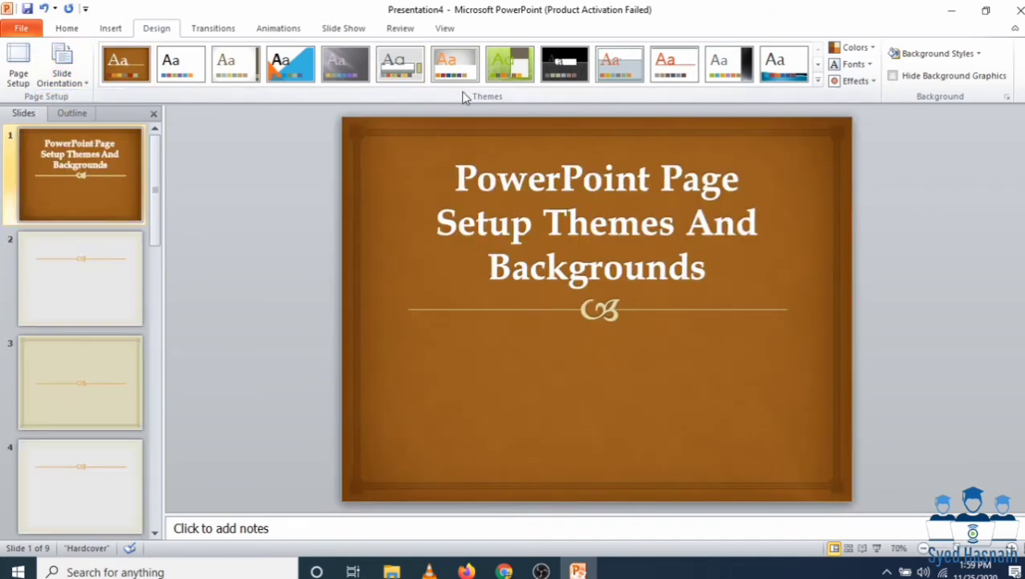
Apply the white Office theme and check the title and slides 2–4 under it.
click(819, 81)
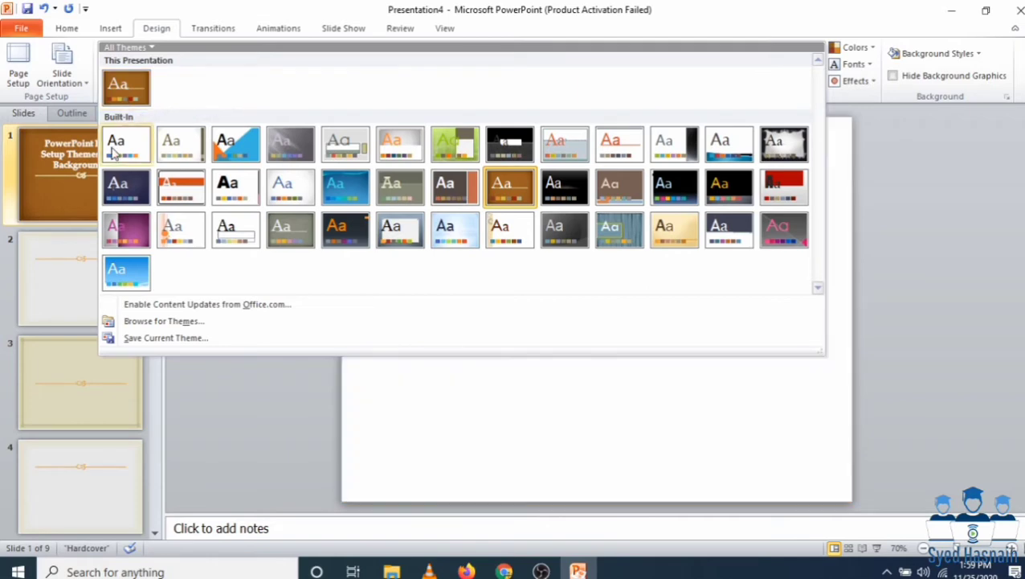
click(118, 146)
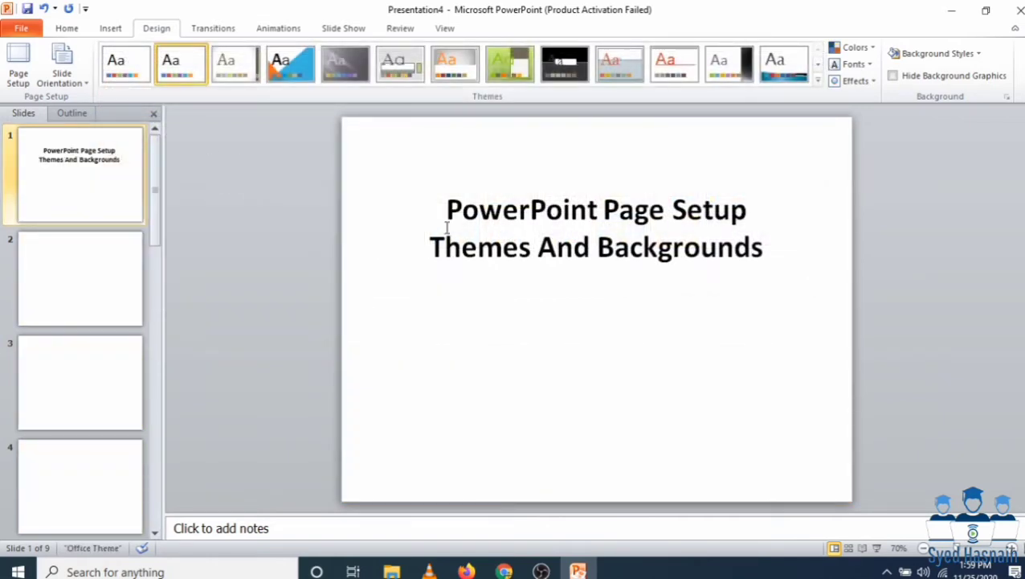
drag(448, 227, 760, 241)
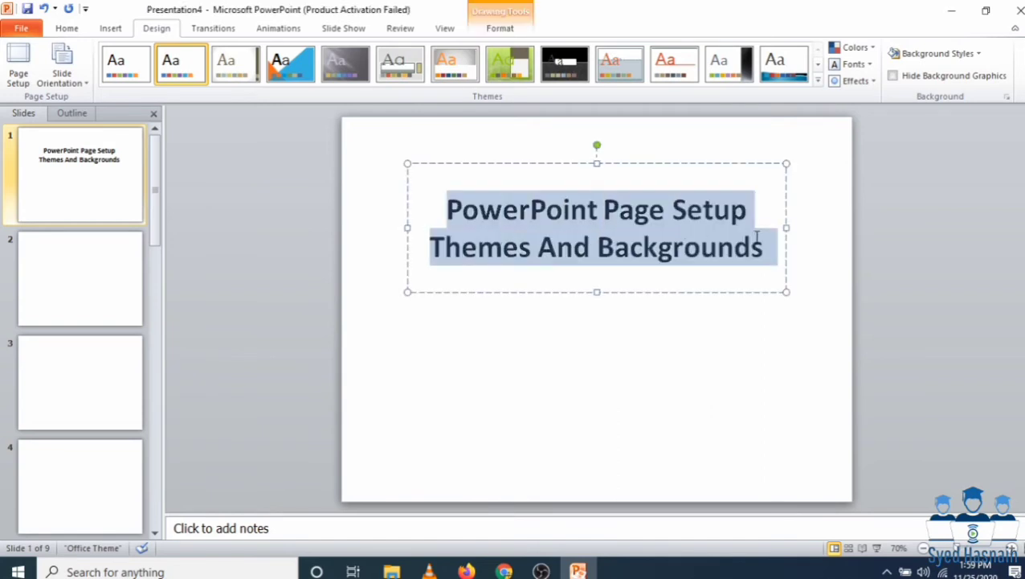
click(498, 354)
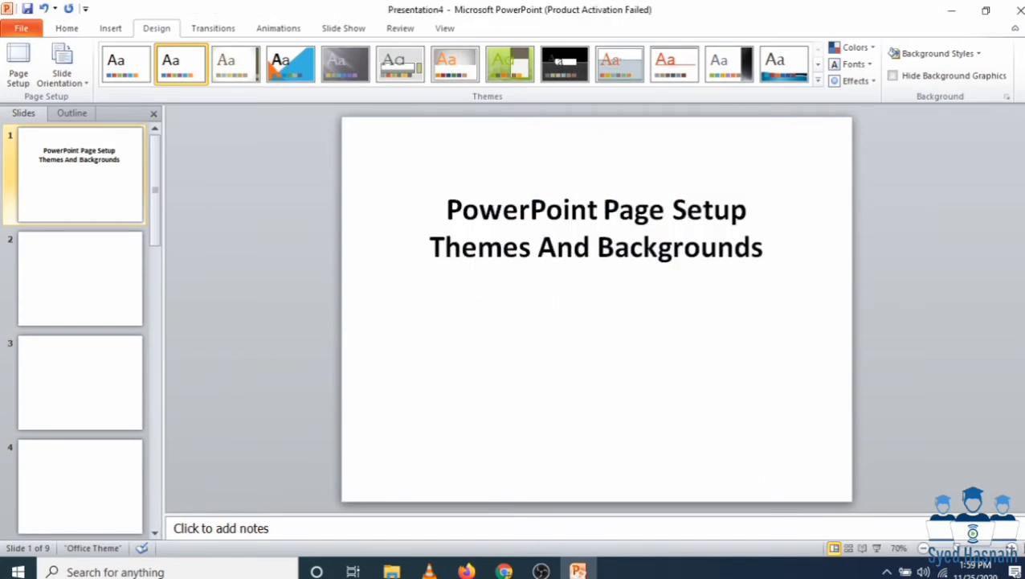
click(87, 257)
click(87, 364)
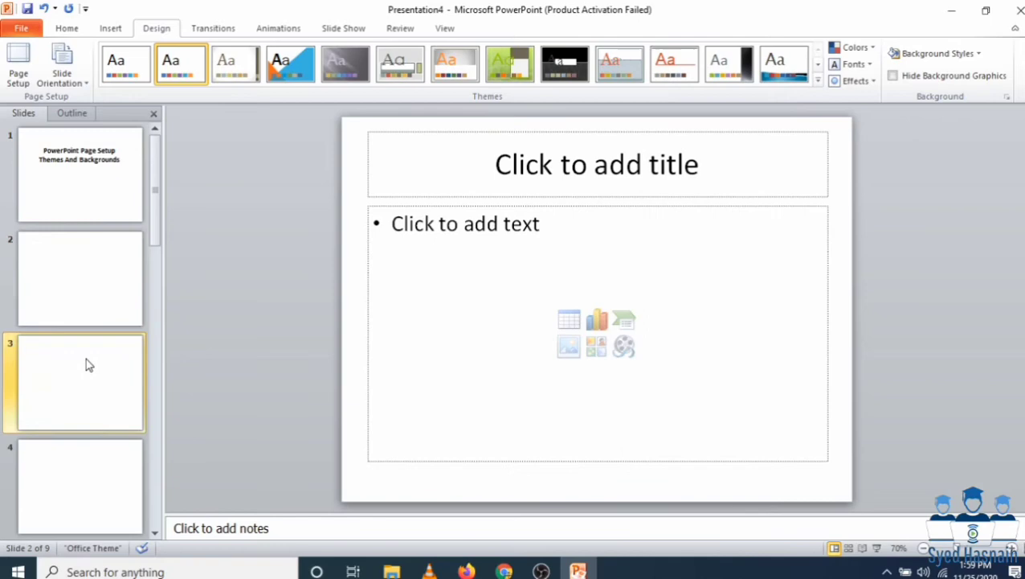
click(76, 440)
click(114, 176)
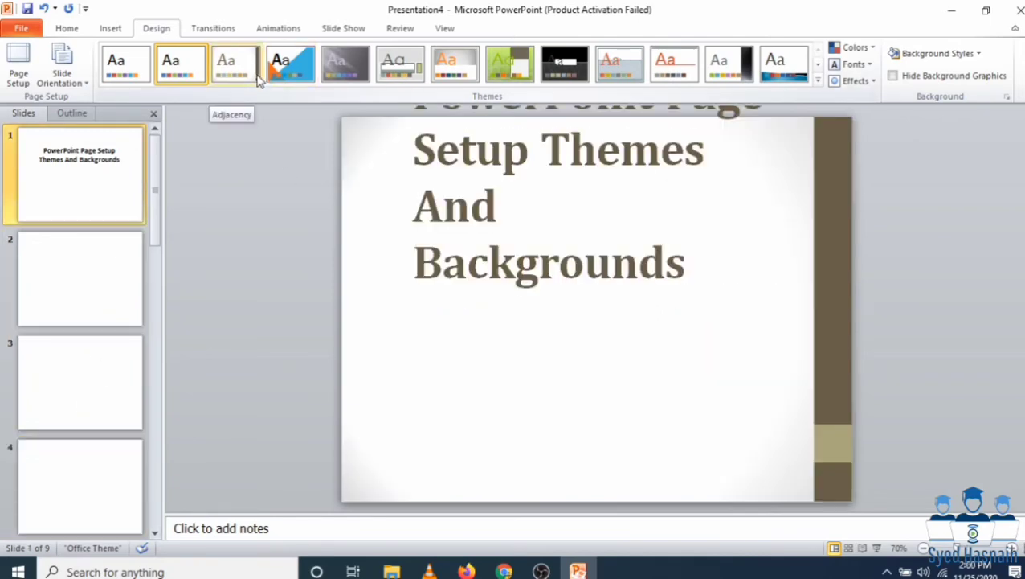
Try Adjacency, then apply the grey Apex theme and check slides 7 and 9.
click(259, 78)
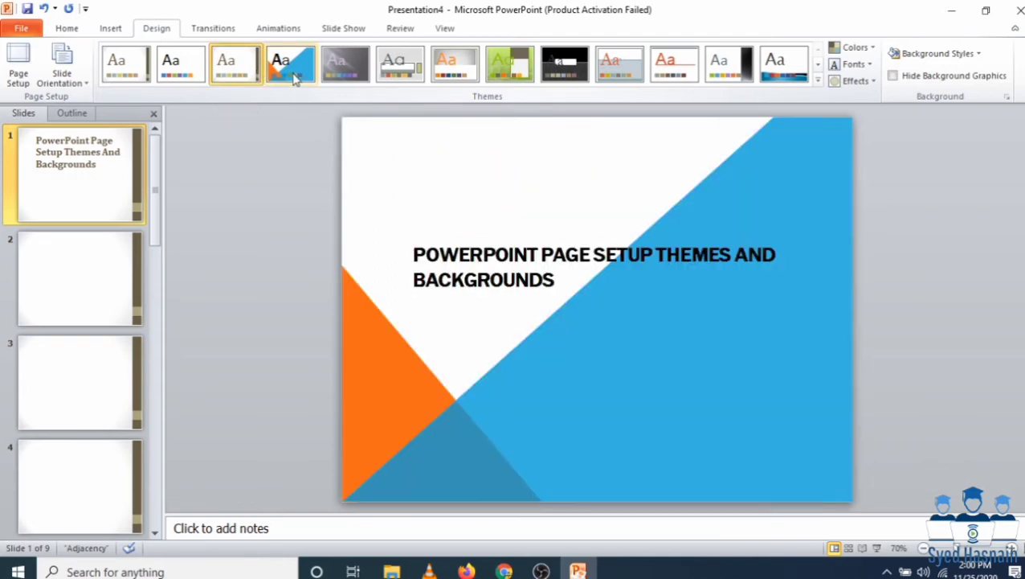
click(346, 64)
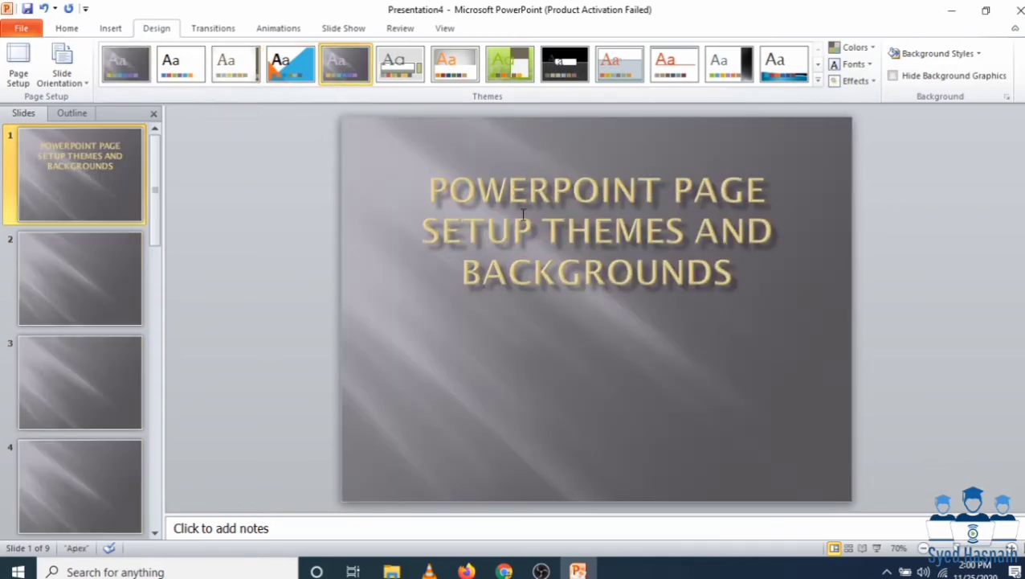
scroll(59, 241, down, 5)
click(59, 241)
click(89, 456)
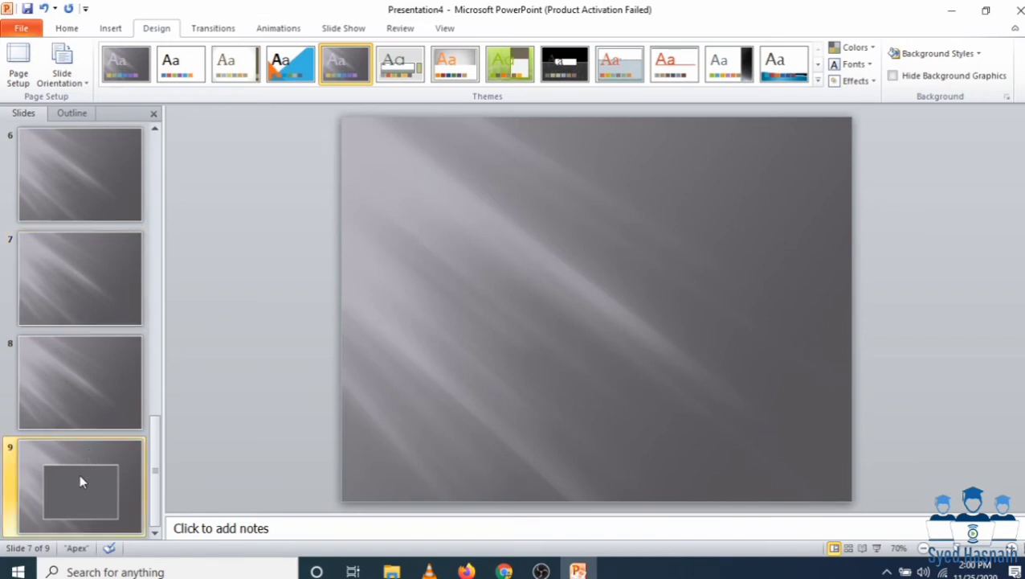
scroll(85, 354, up, 5)
click(136, 182)
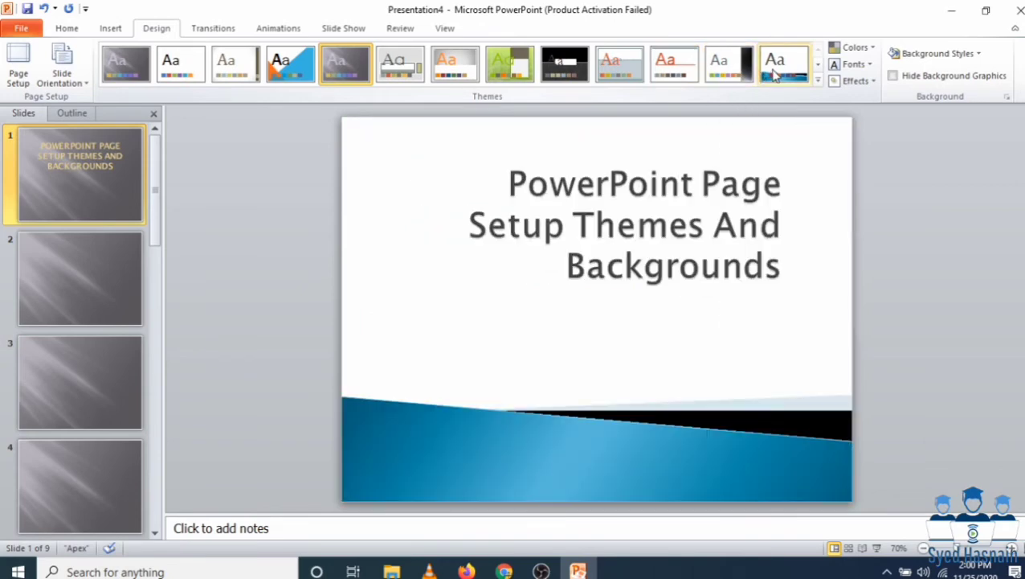
Reapply the brown Hardcover theme from the Themes gallery and show the Colors list.
click(819, 81)
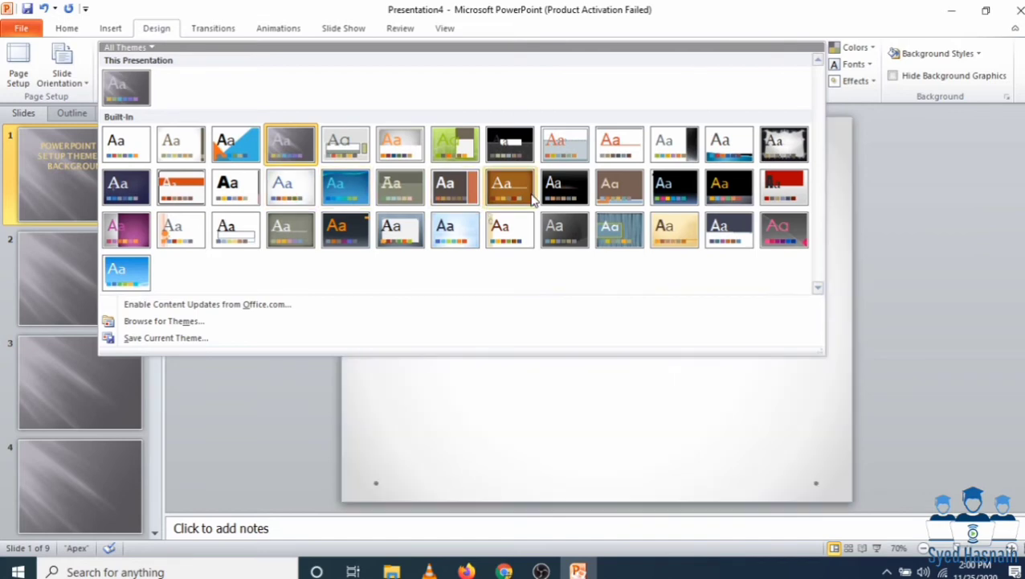
click(519, 195)
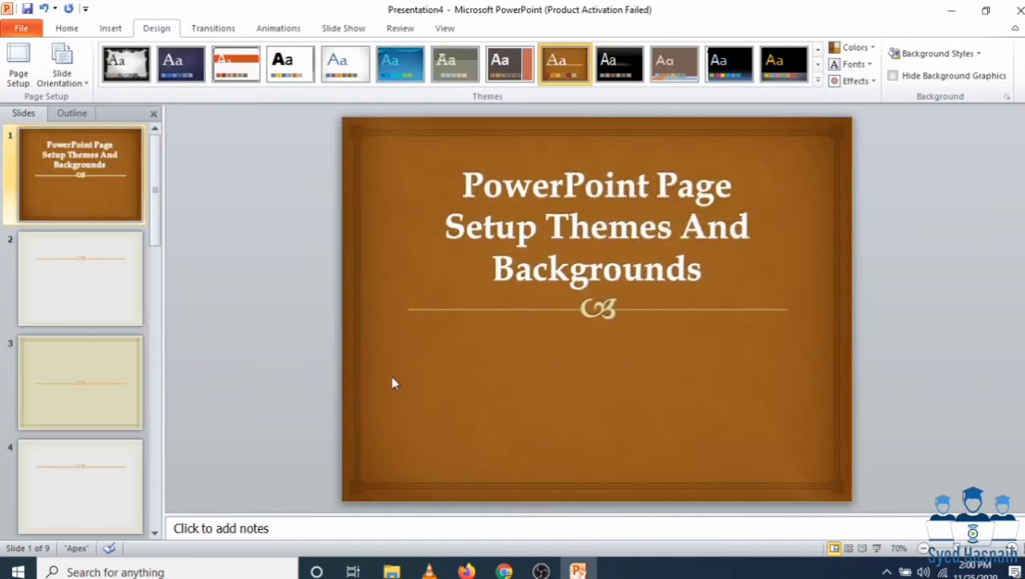
click(879, 56)
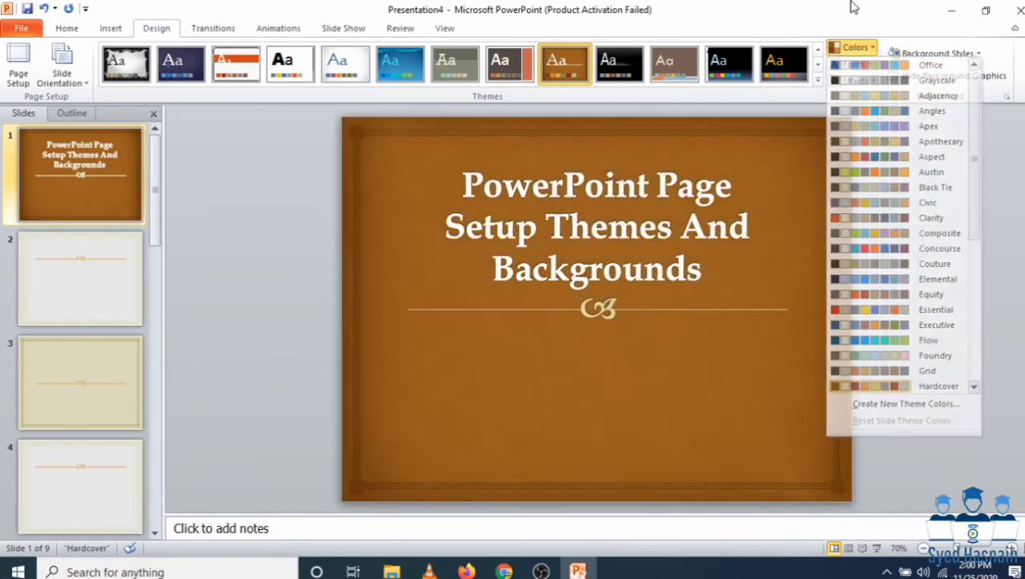
Apply the blue-grey striped Thatch theme to all slides.
click(818, 79)
click(818, 80)
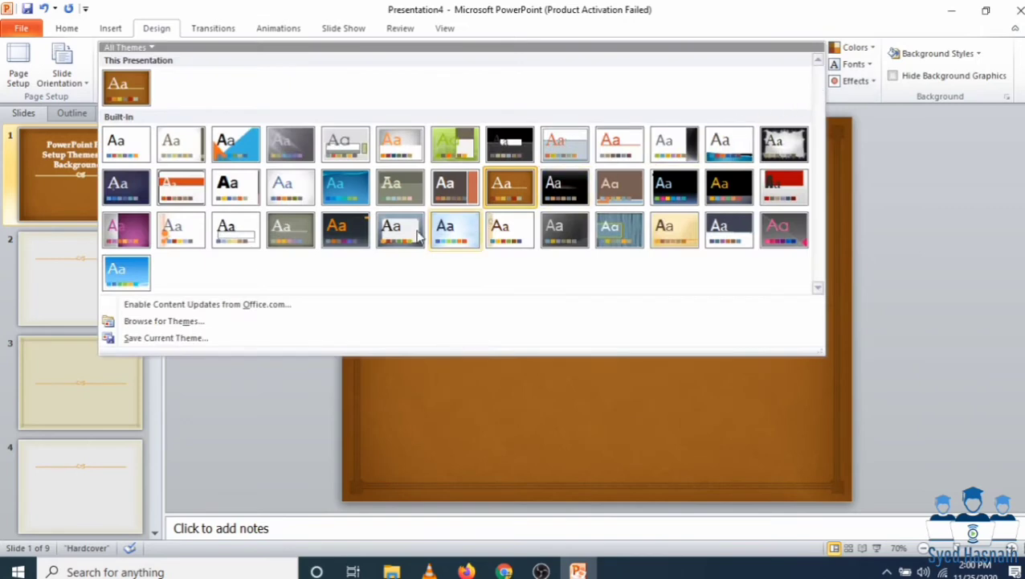
click(622, 228)
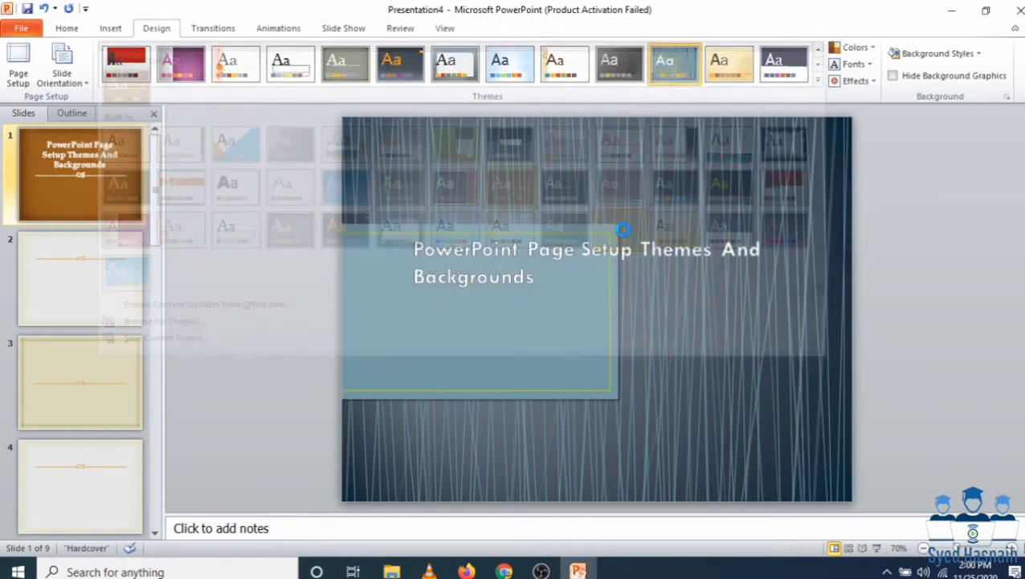
click(601, 278)
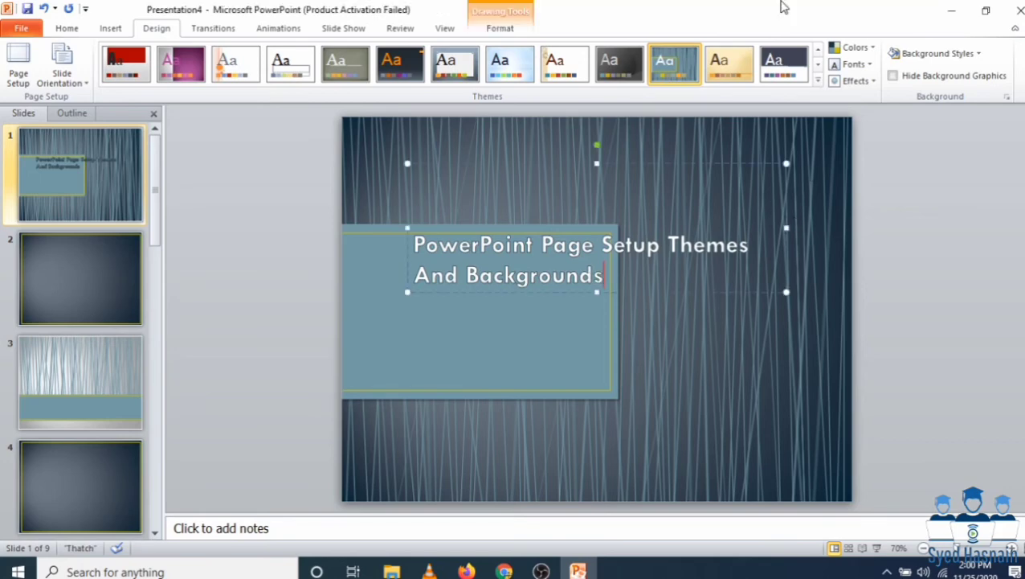
Preview the Thatch Colors, Fonts and Effects options without changing any.
click(854, 47)
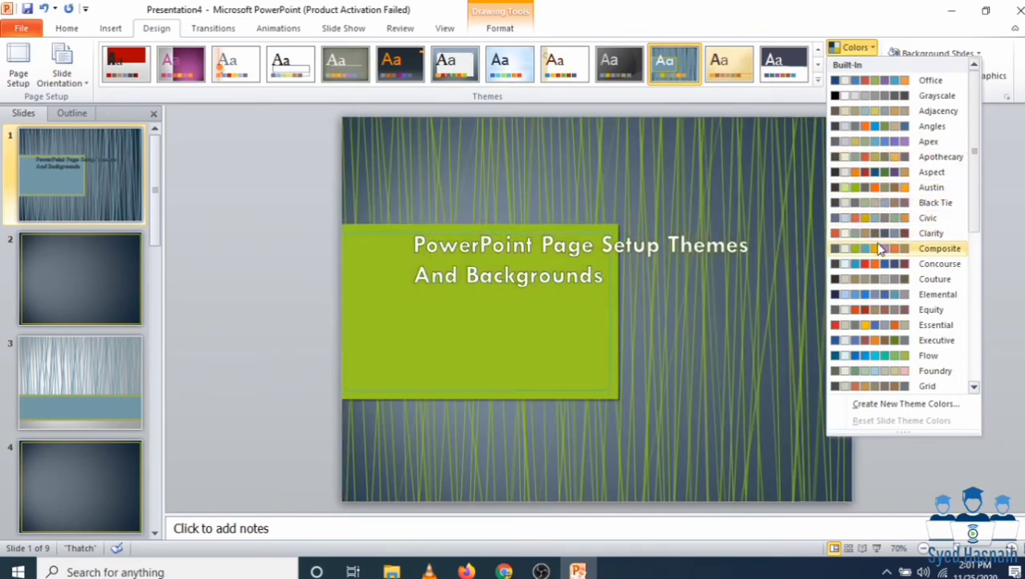
click(849, 9)
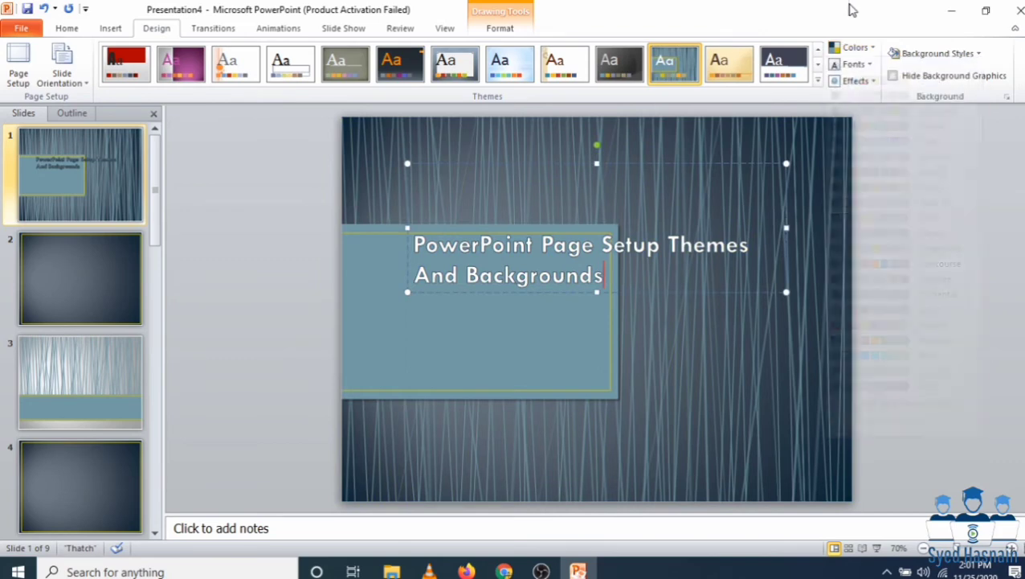
click(852, 64)
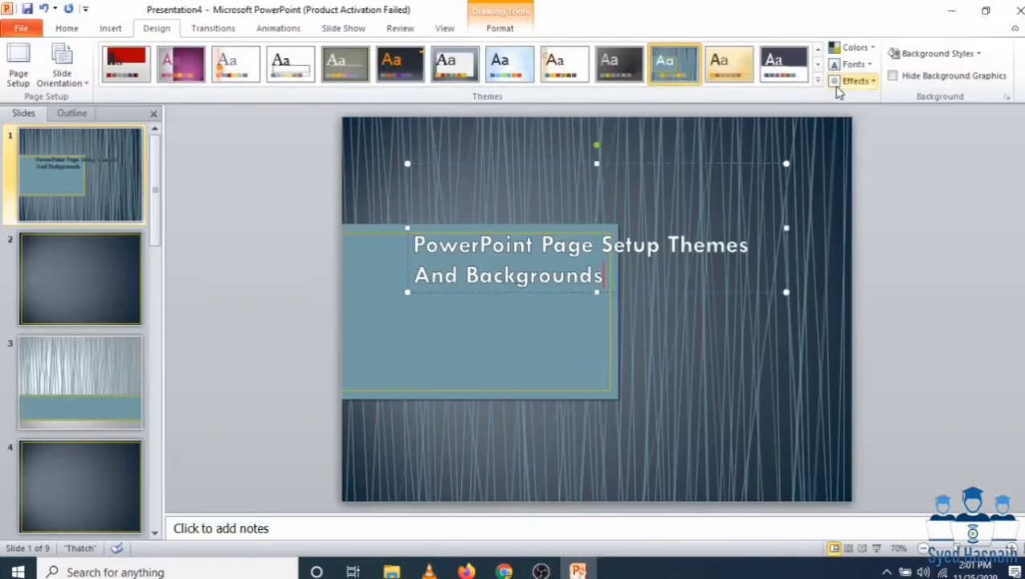
click(852, 81)
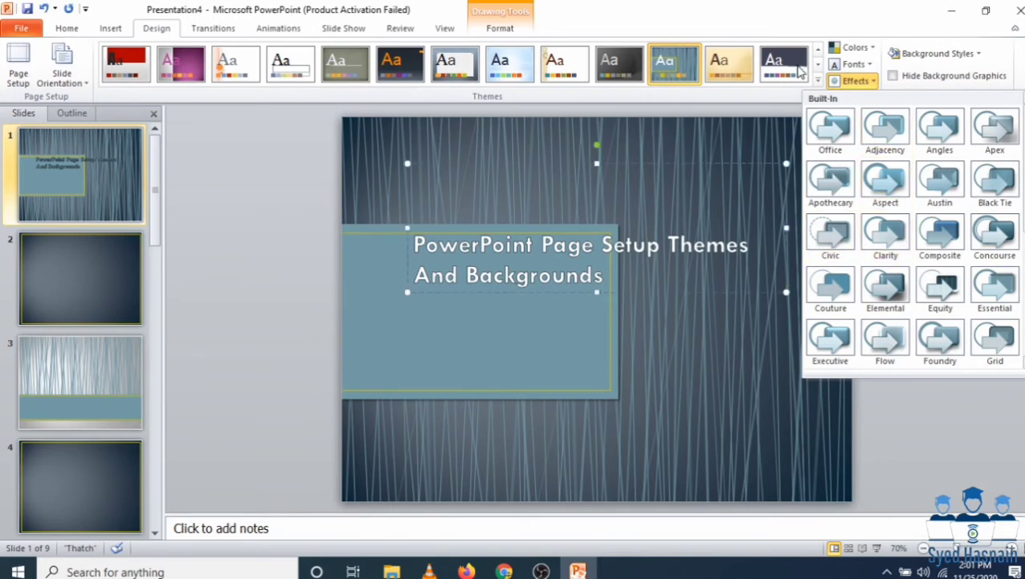
click(818, 66)
click(818, 51)
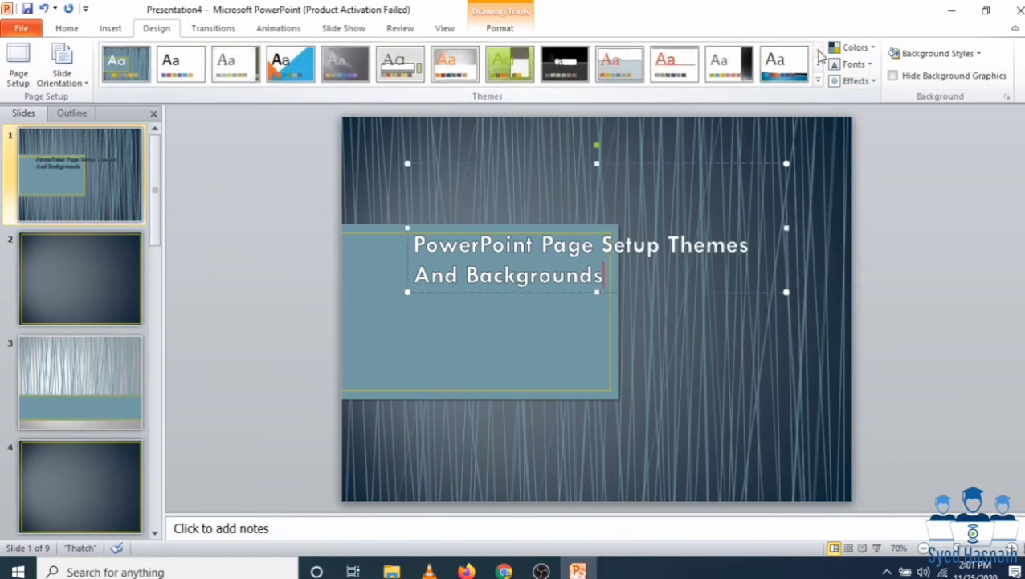
Reapply the Hardcover theme and check slides 2 through 4.
click(818, 65)
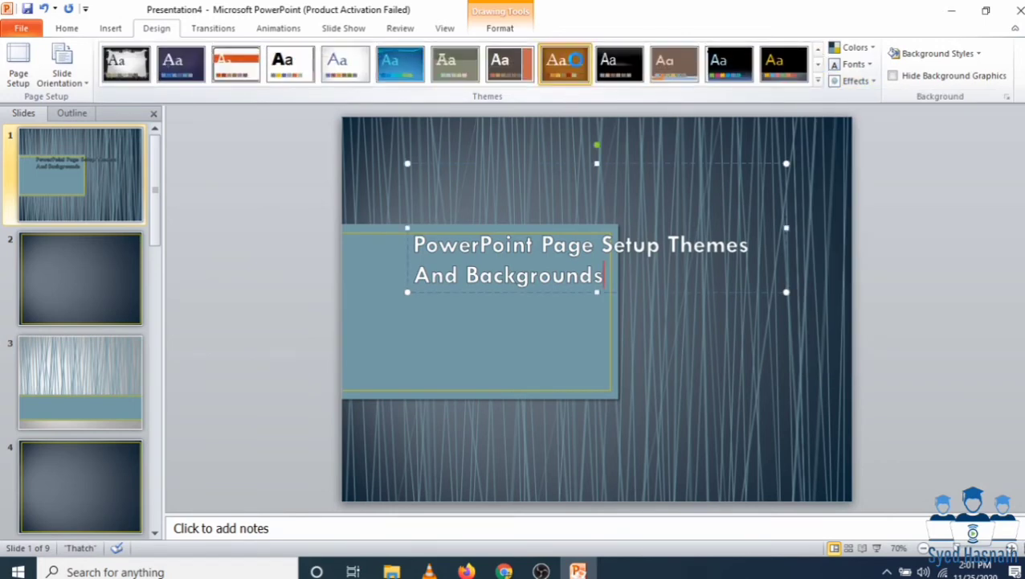
click(564, 64)
click(84, 251)
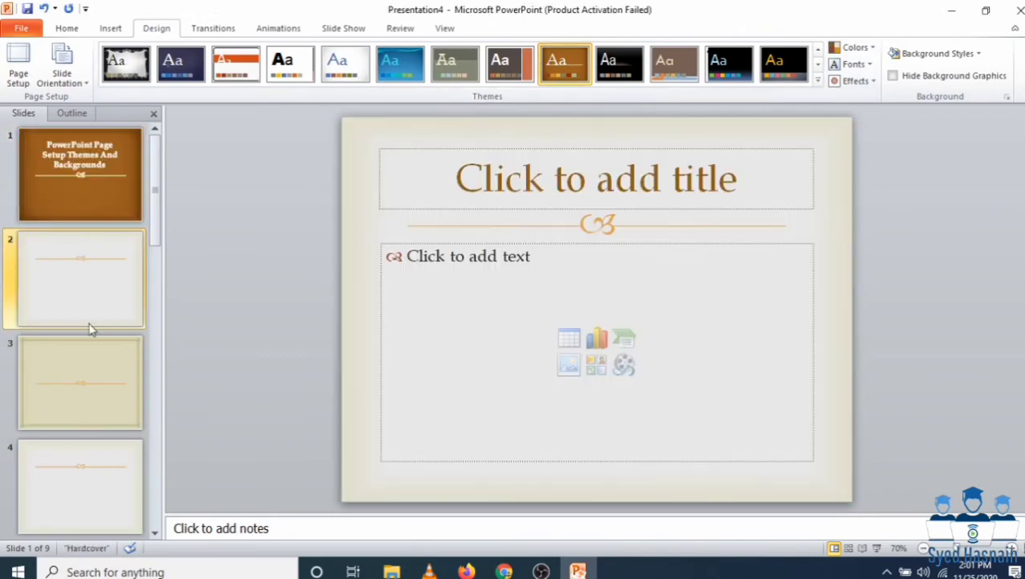
click(90, 378)
click(75, 464)
Check slides 5, 7 and 9 in Hardcover, then return to the title slide.
scroll(75, 465, down, 1)
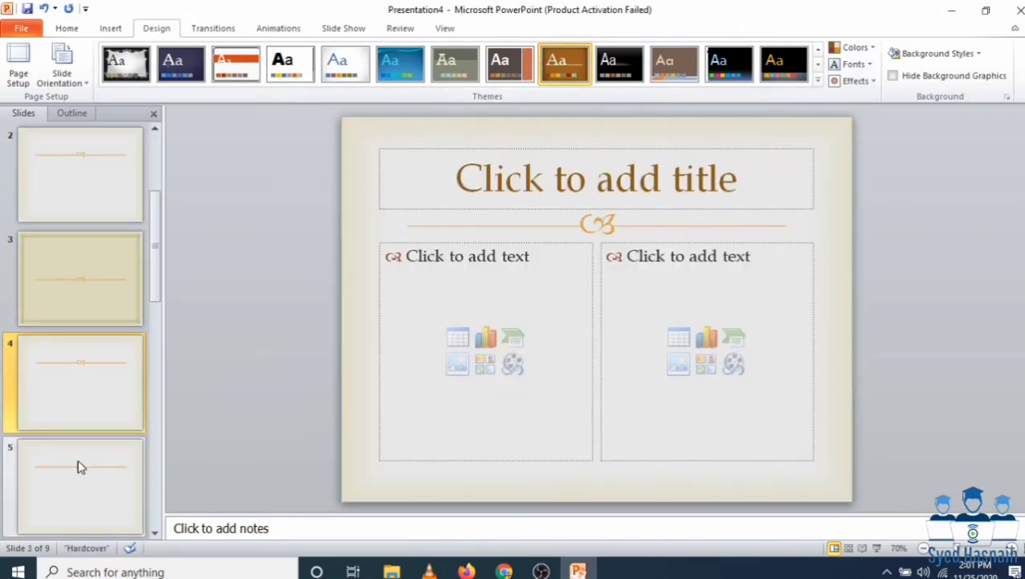
click(80, 470)
scroll(79, 482, down, 2)
click(77, 488)
scroll(80, 485, down, 2)
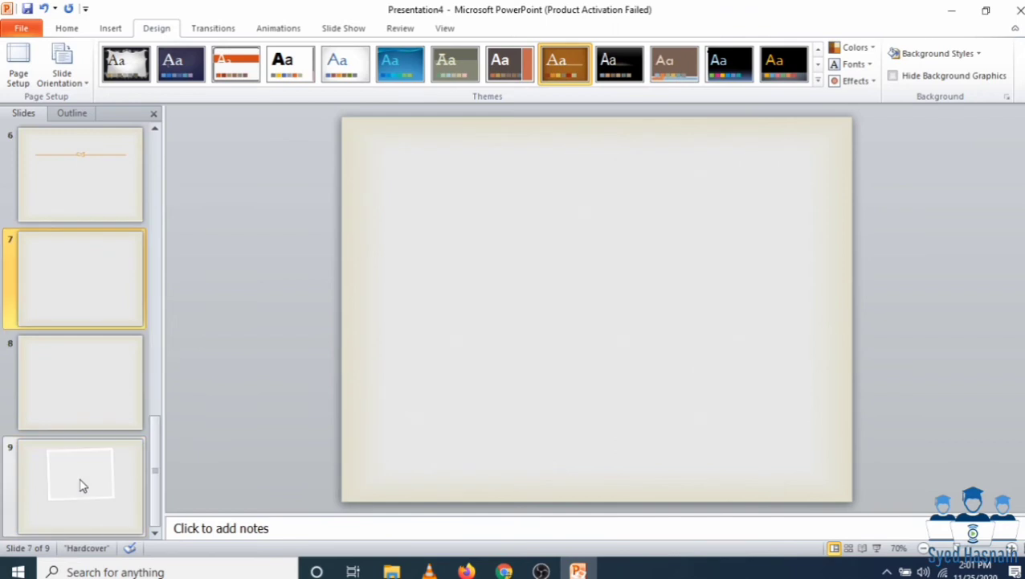
click(87, 444)
scroll(95, 418, up, 3)
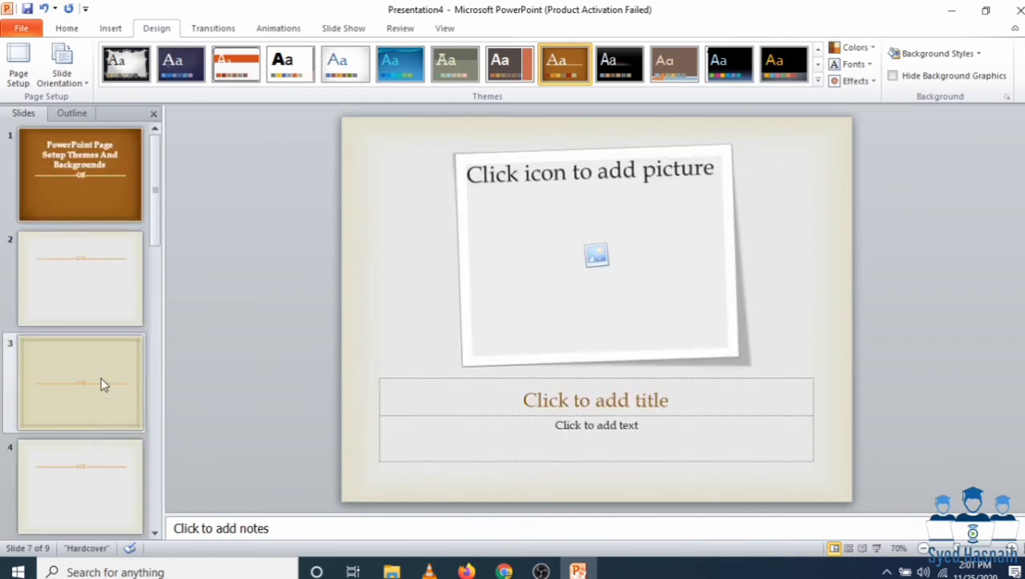
click(107, 200)
Preview the New Slide layouts without adding a slide, then go back to Design.
click(68, 29)
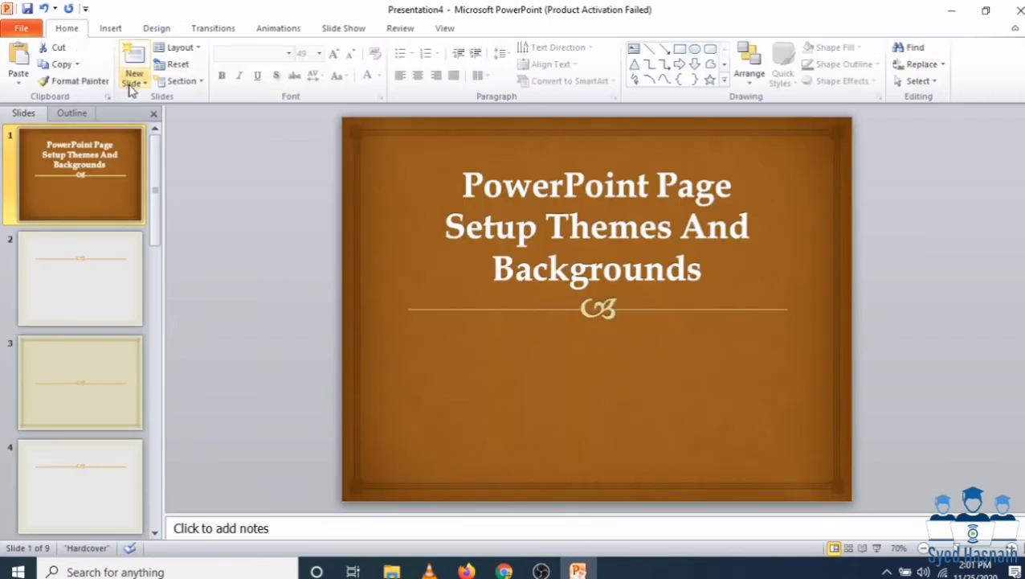
click(134, 81)
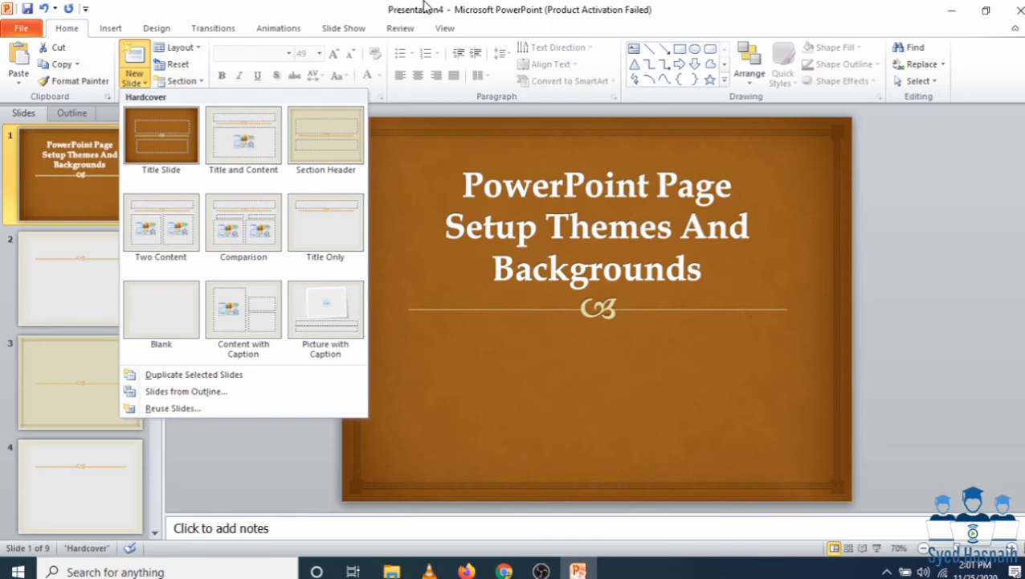
click(425, 8)
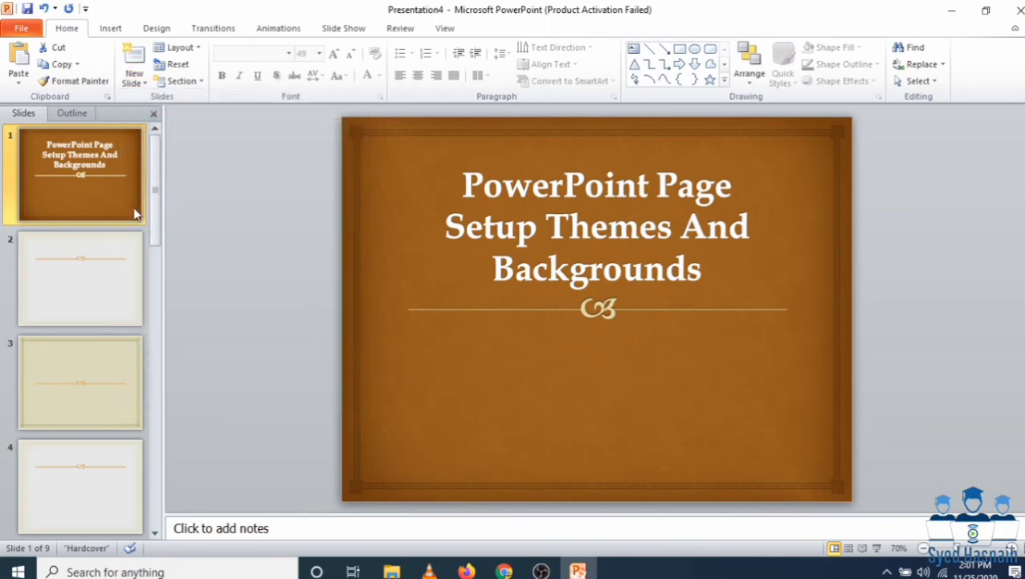
click(159, 29)
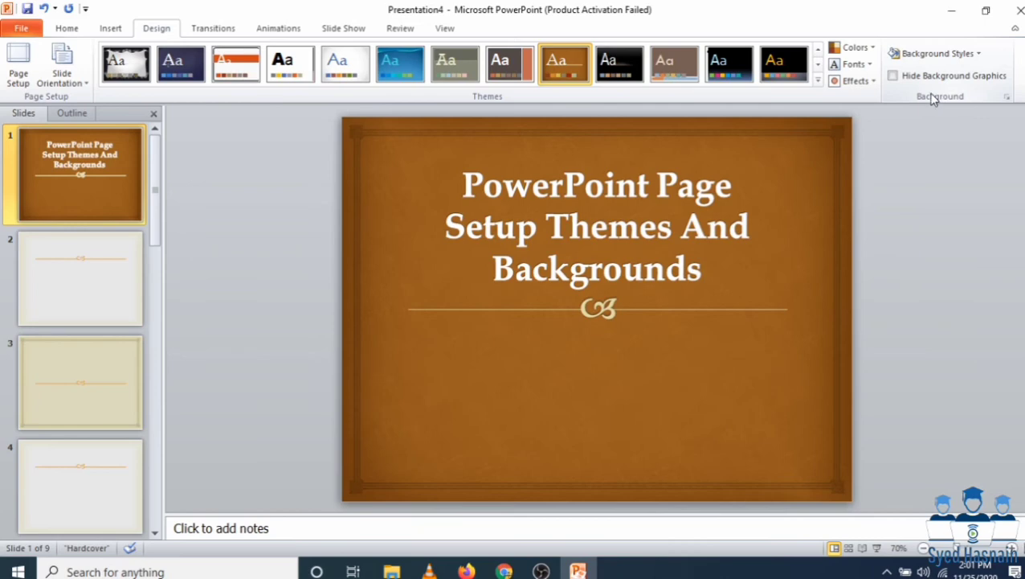
Open Format Background and try the water-droplets and papyrus texture fills.
click(980, 64)
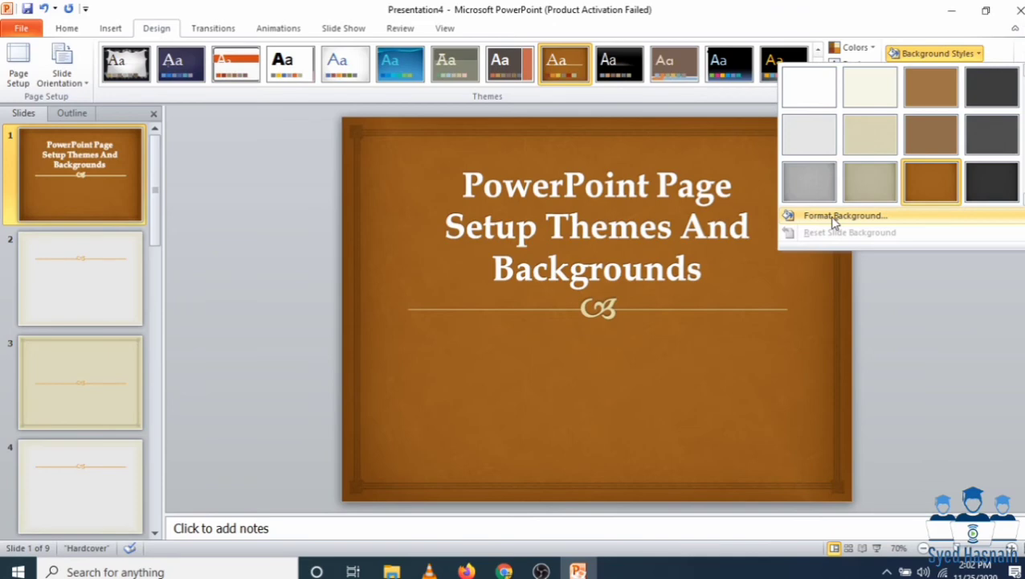
click(834, 217)
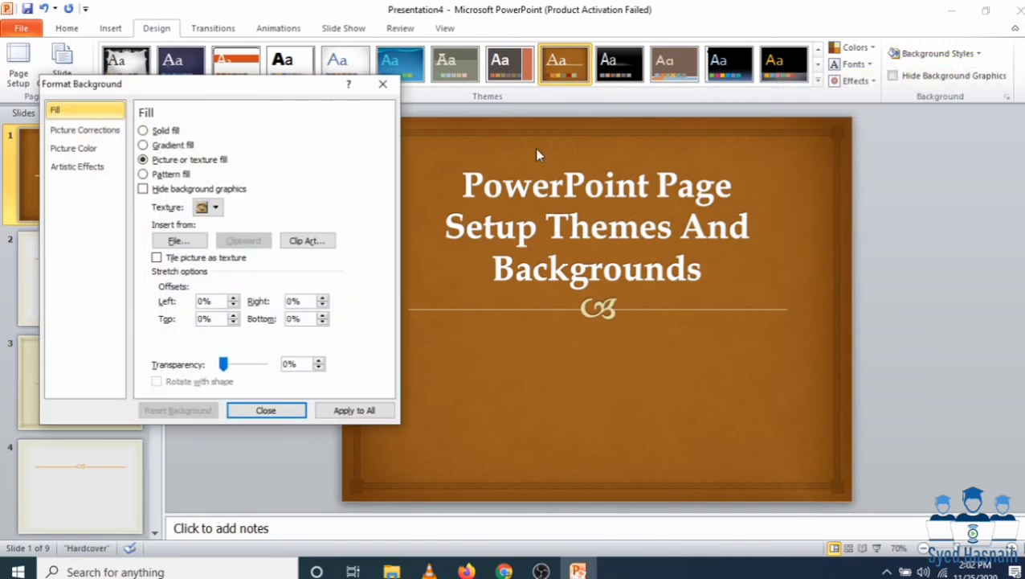
mouse_move(243, 91)
mouse_down()
mouse_move(513, 77)
mouse_move(274, 81)
mouse_up()
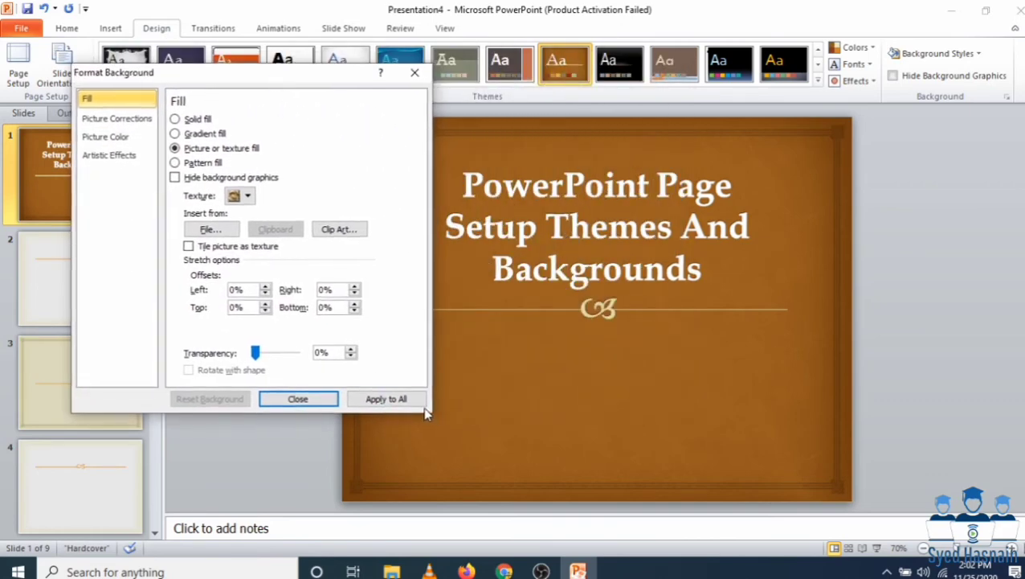
click(239, 199)
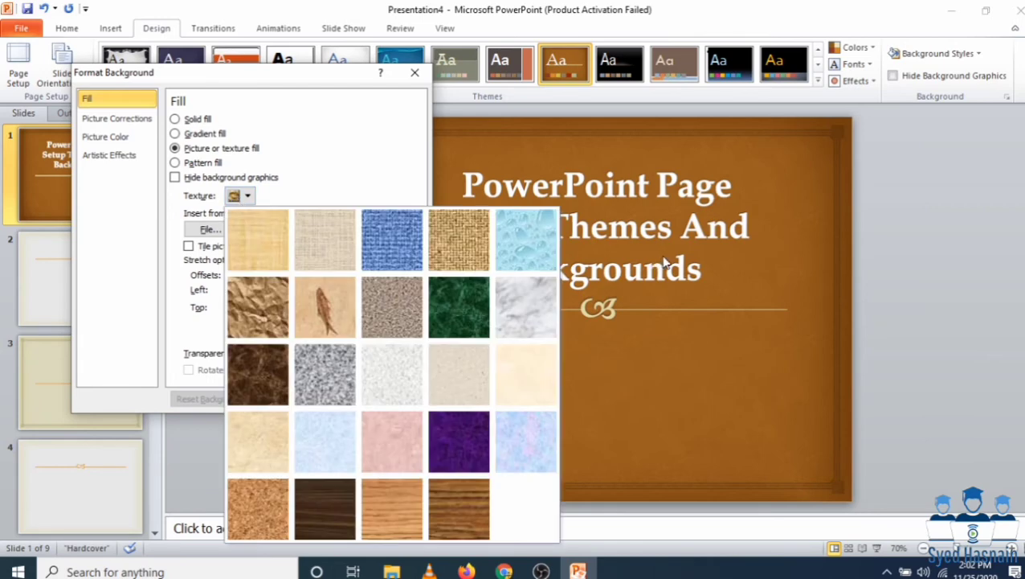
click(500, 259)
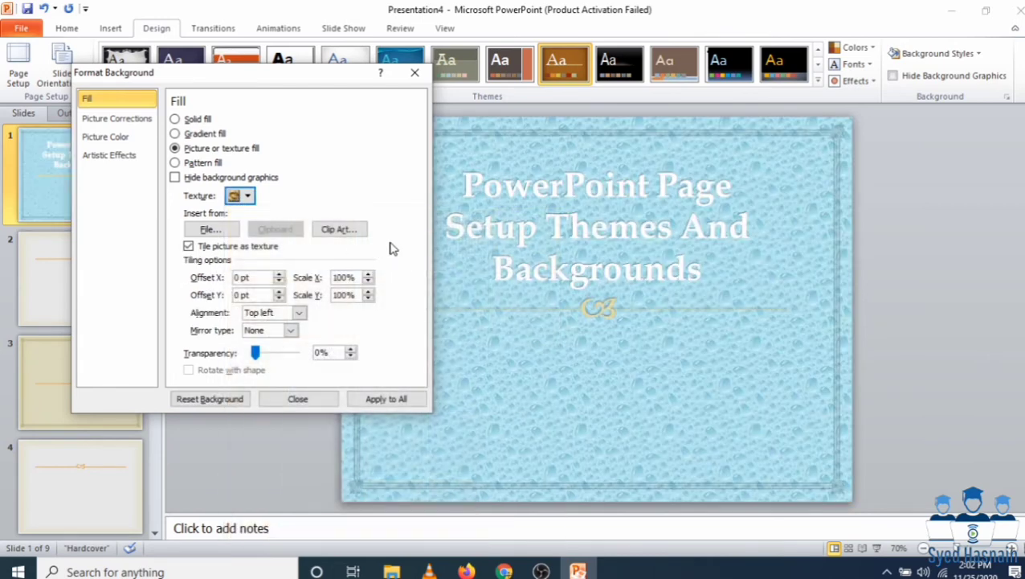
click(241, 196)
click(254, 245)
Try canvas and walnut textures, hide background graphics, and settle on the purple mesh texture.
click(242, 197)
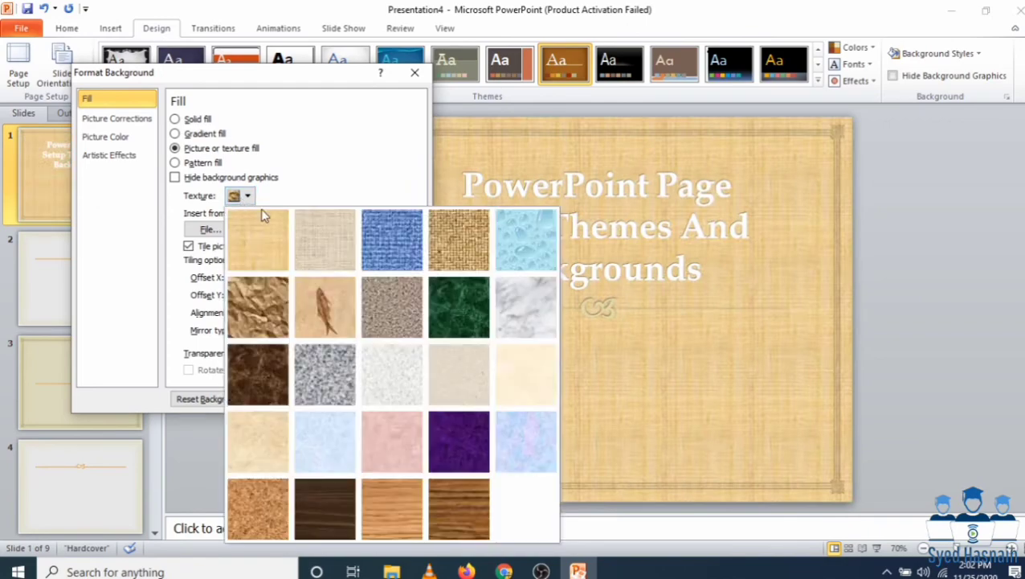
click(325, 240)
click(175, 177)
click(240, 196)
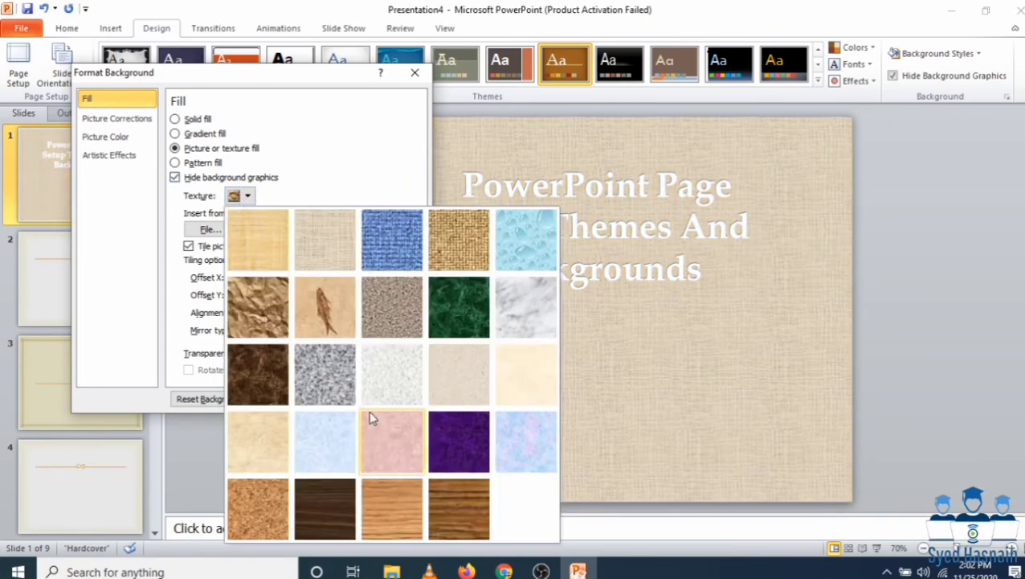
click(464, 501)
click(247, 196)
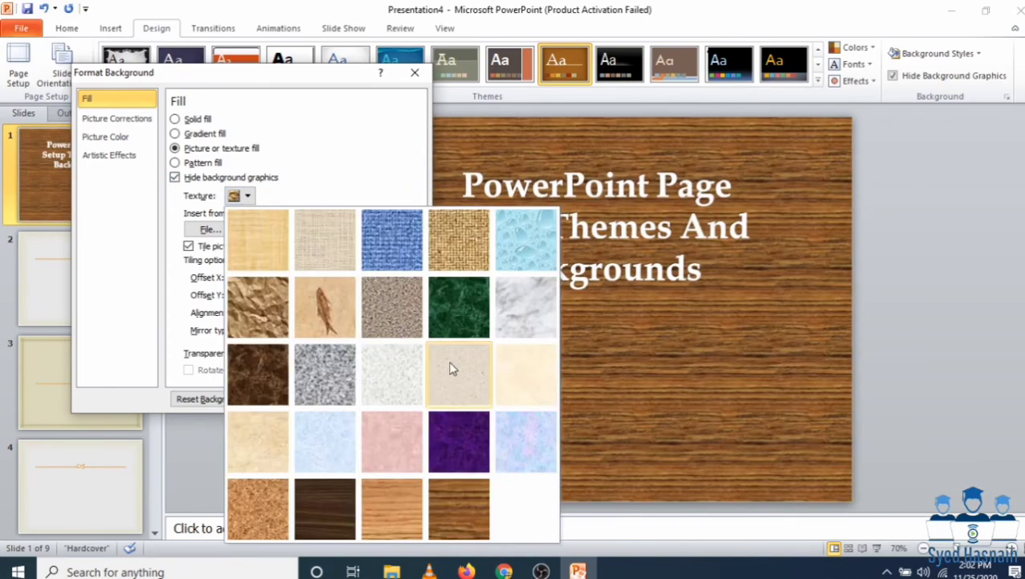
click(450, 454)
click(211, 229)
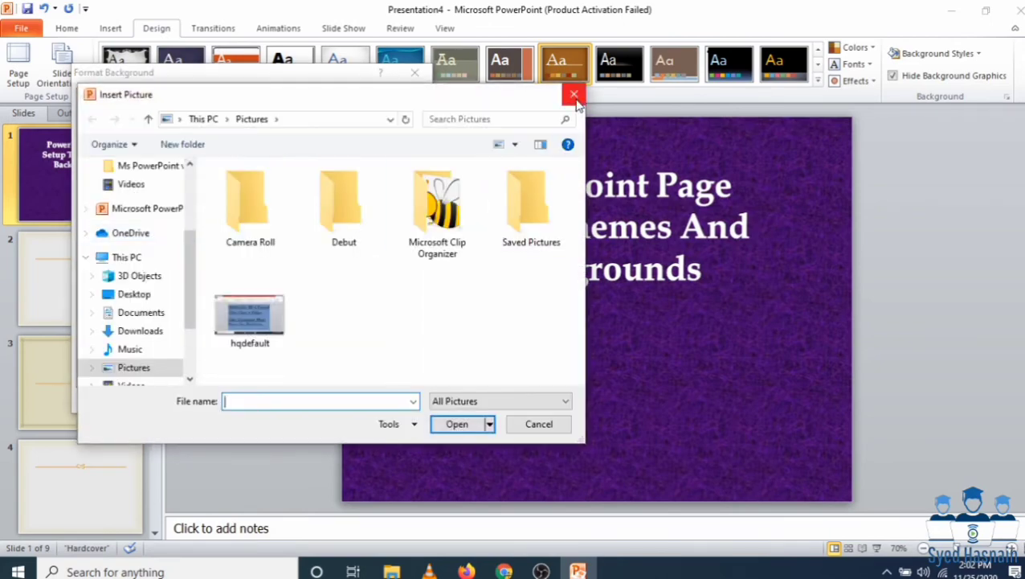
click(574, 94)
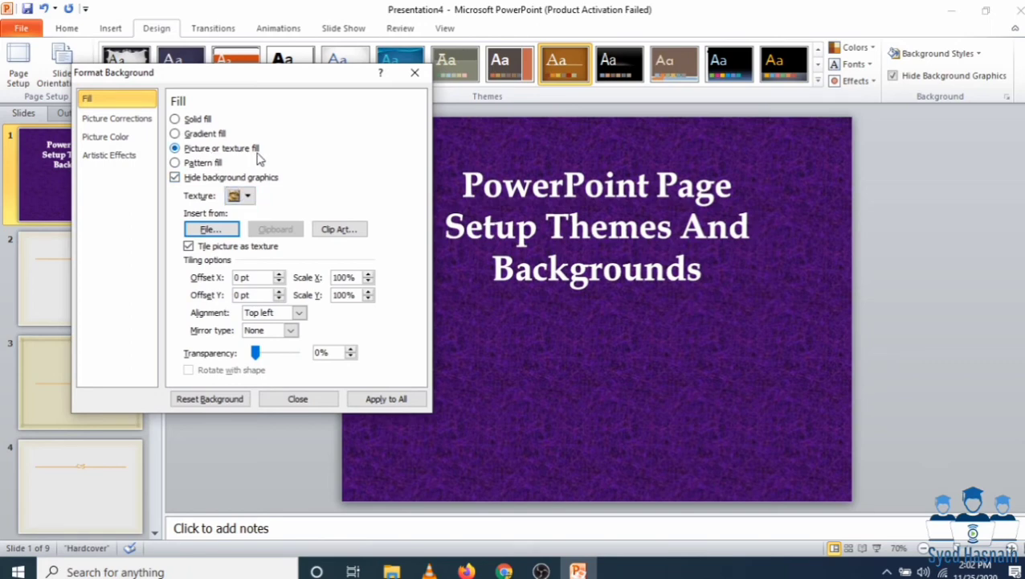
Fill the title slide background with solid dark brown, then switch it to a gradient fill.
click(198, 120)
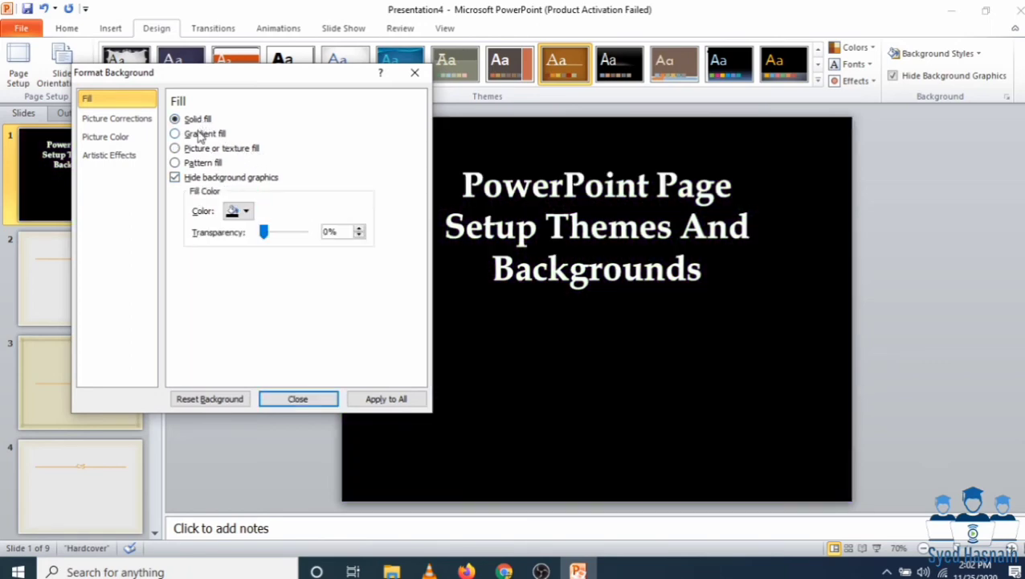
click(239, 212)
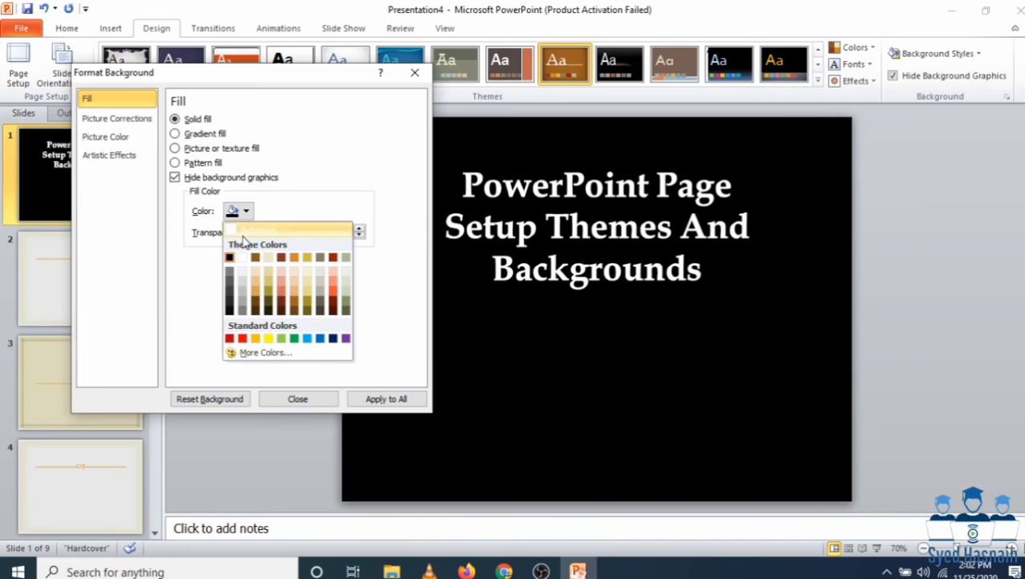
click(269, 310)
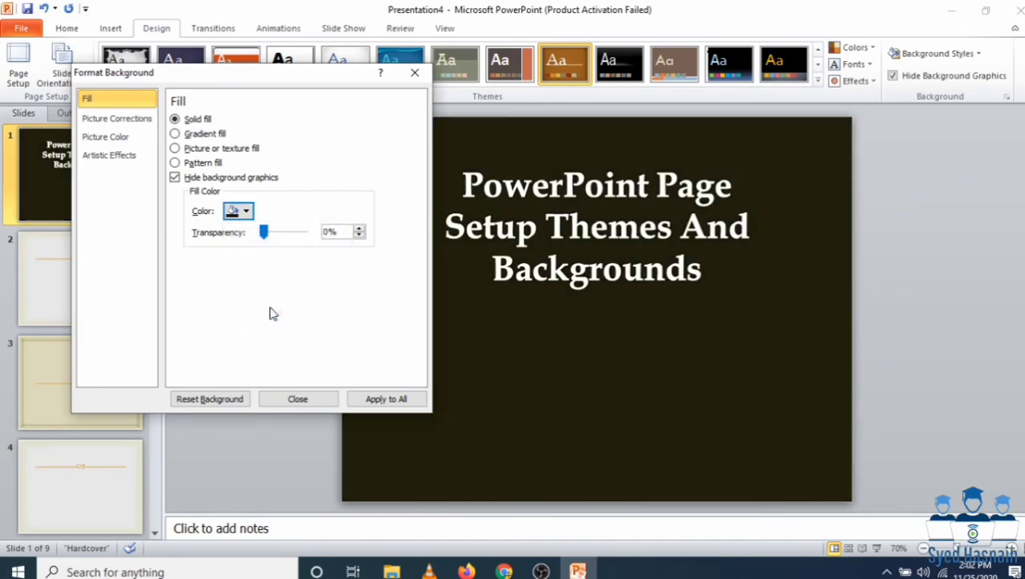
click(206, 135)
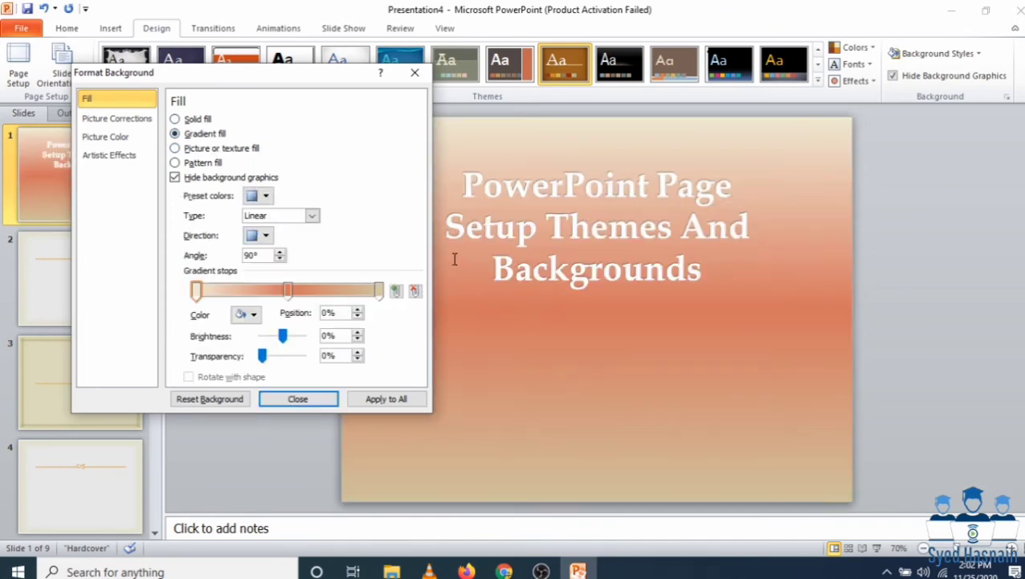
Make the first gradient stop strong orange, then try the blue-purple-orange and Daybreak presets.
click(241, 317)
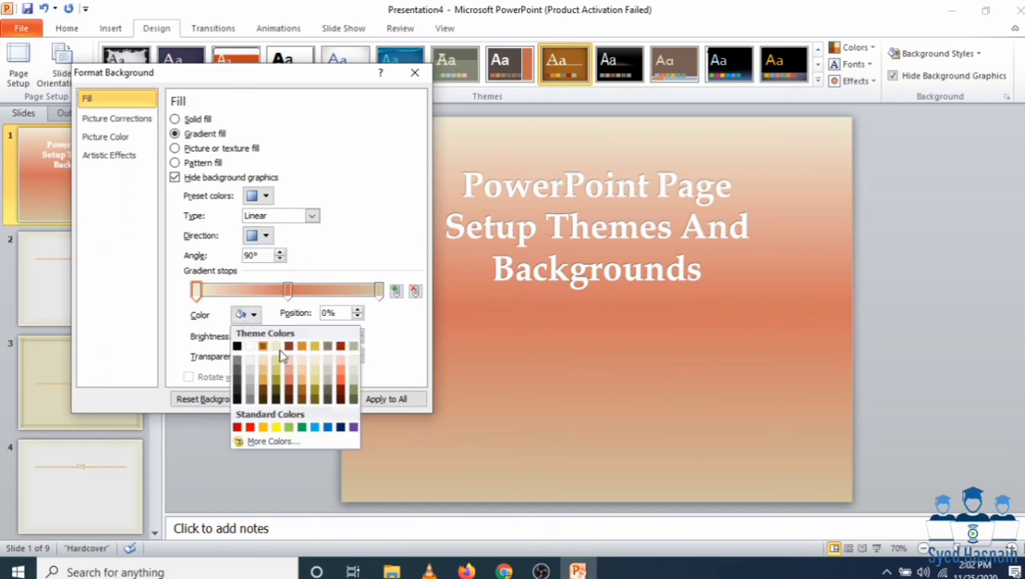
click(344, 381)
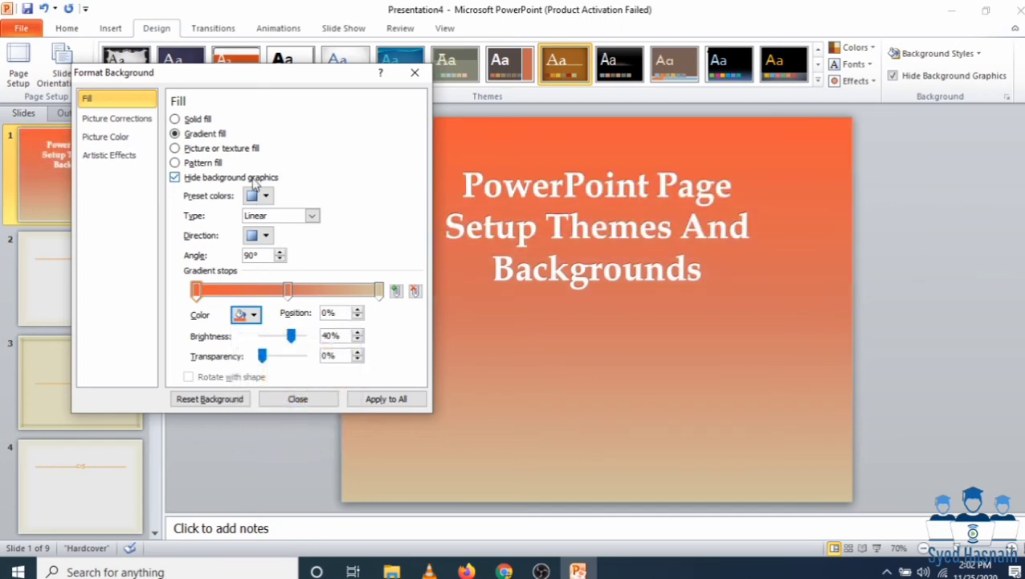
click(259, 196)
click(292, 225)
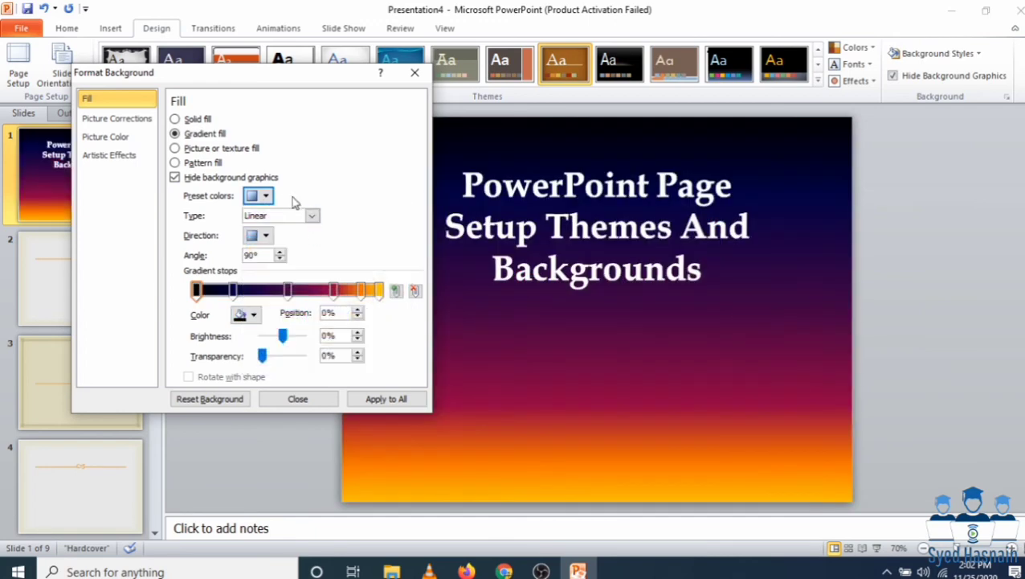
click(259, 196)
click(357, 225)
Try the blue-lavender, orange-gold and Sapphire presets, settling on the light gold gradient.
click(259, 196)
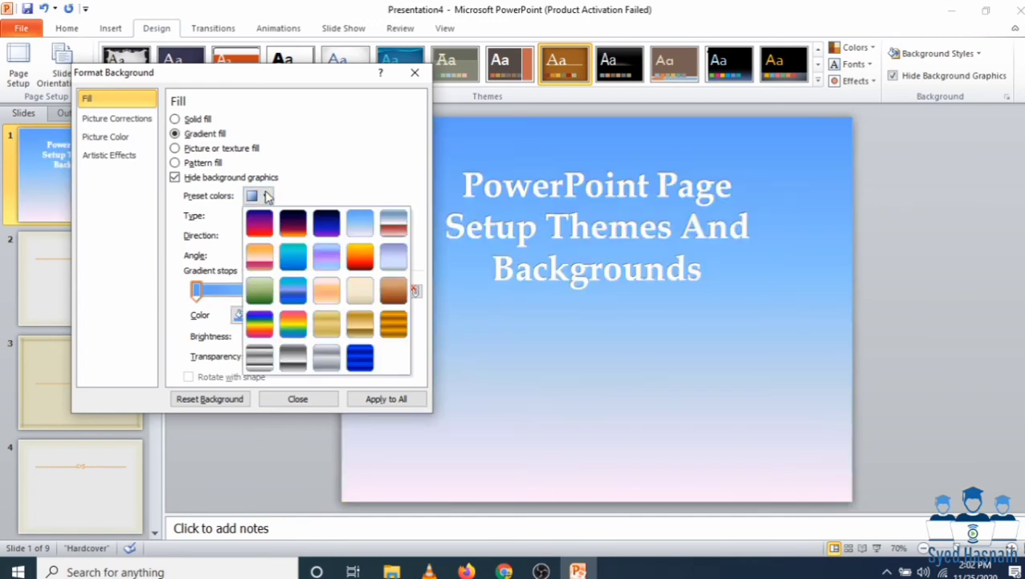
click(384, 255)
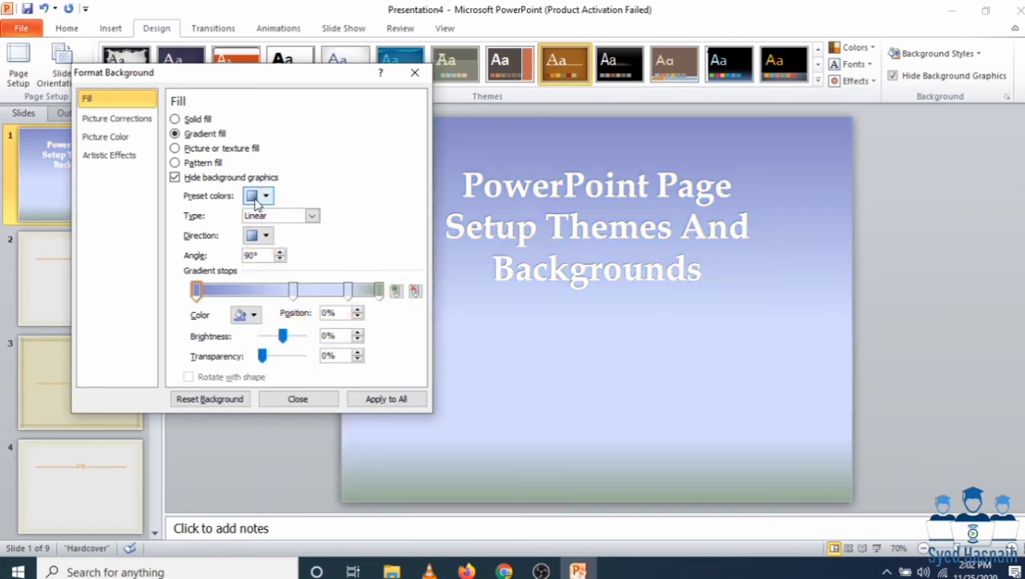
click(259, 196)
click(394, 326)
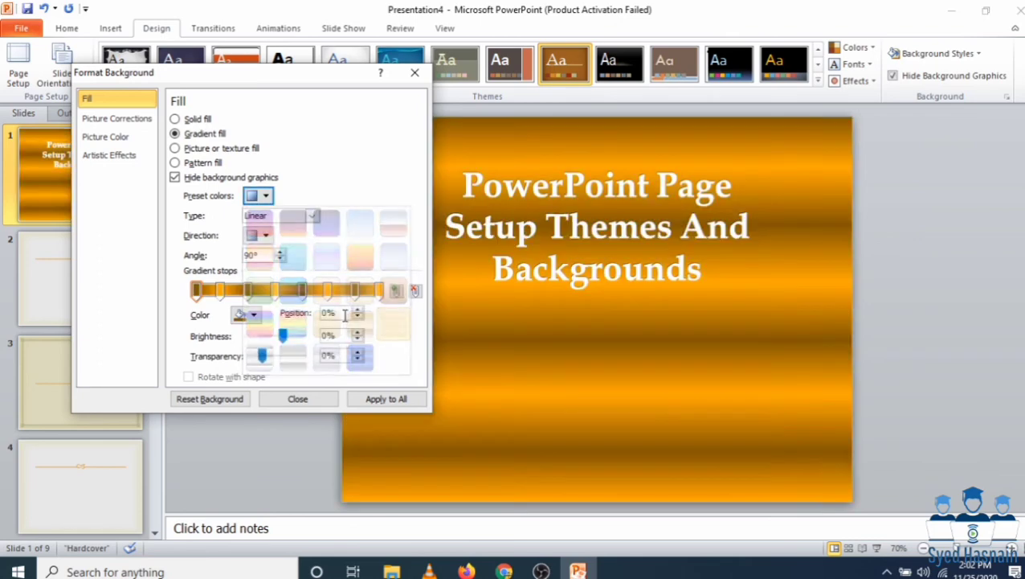
click(265, 196)
click(359, 359)
click(259, 196)
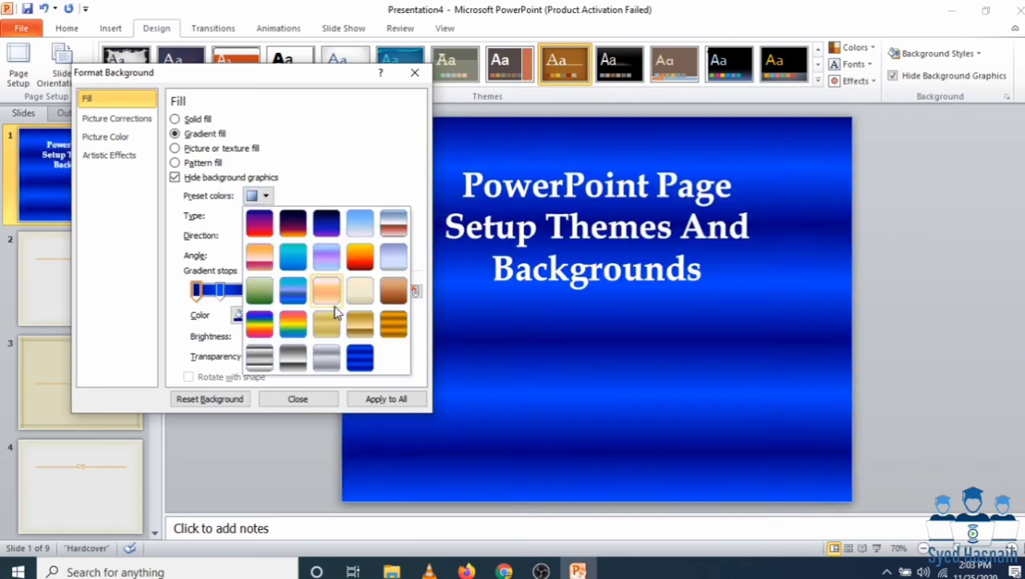
click(326, 323)
Change the gold gradient's direction from diagonal to vertical bands.
click(261, 236)
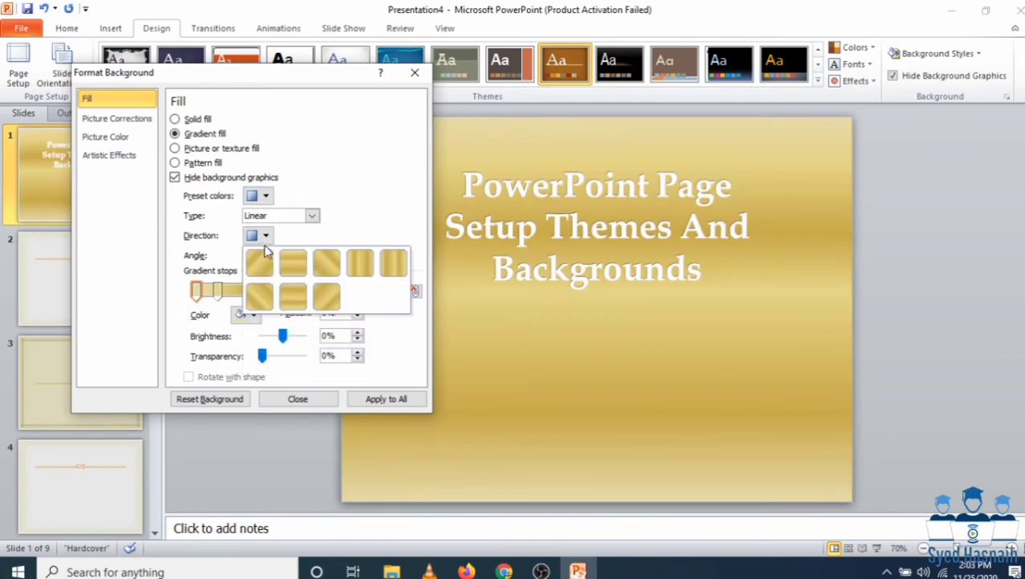
click(328, 297)
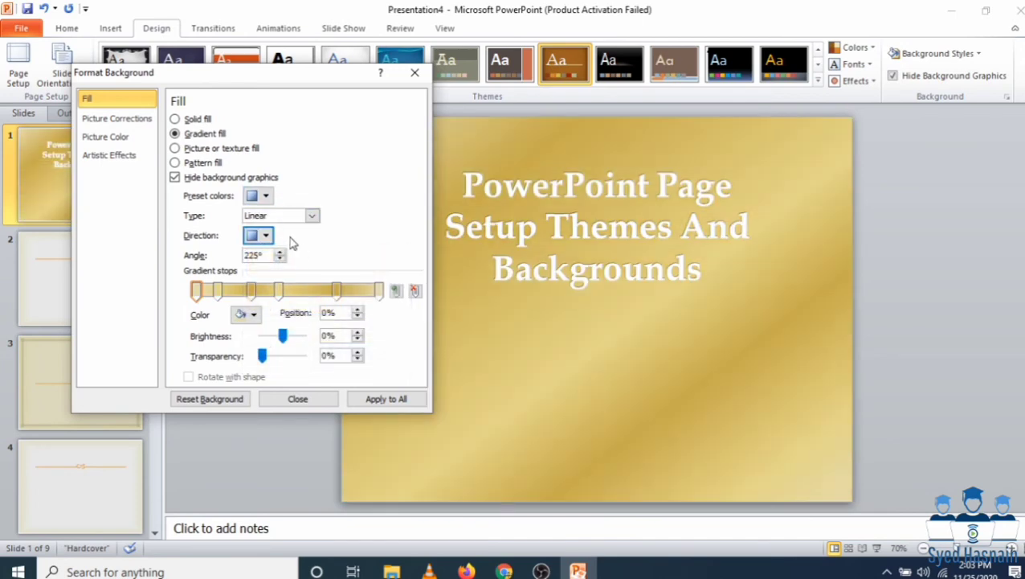
click(266, 235)
click(358, 266)
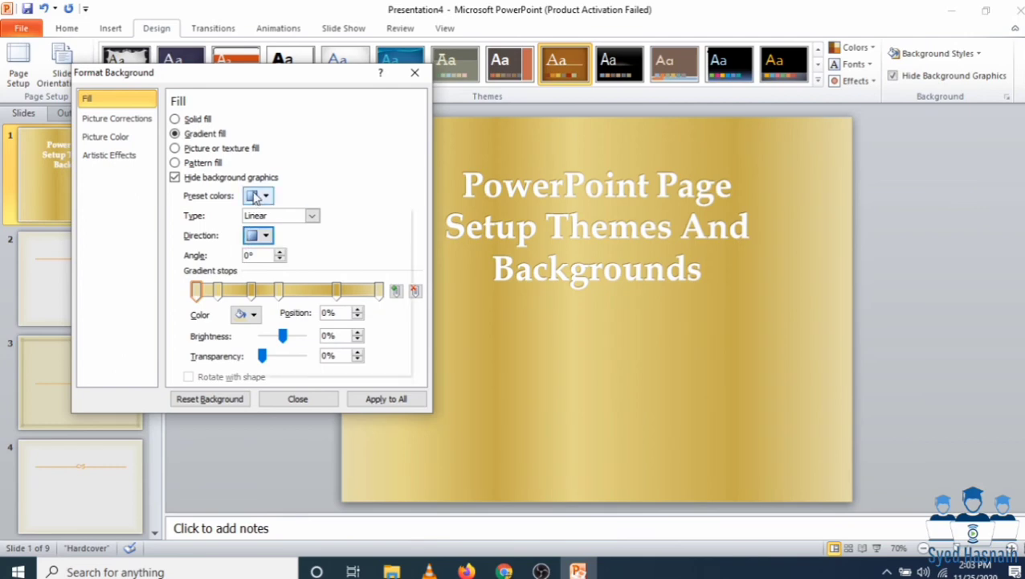
click(259, 196)
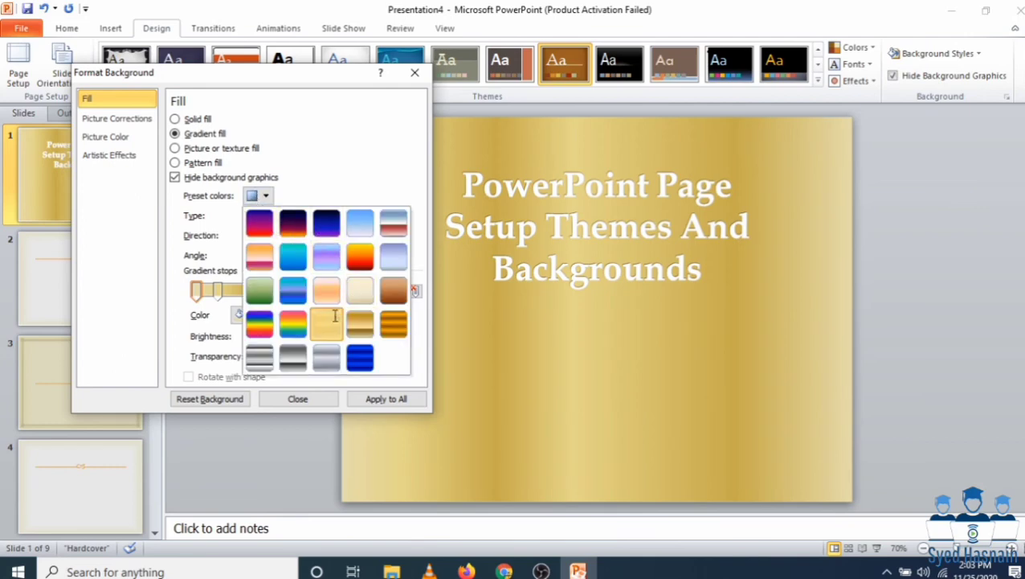
key(Escape)
Make the first gradient stop light orange, then gold, then apply the Early Sunset preset.
click(246, 315)
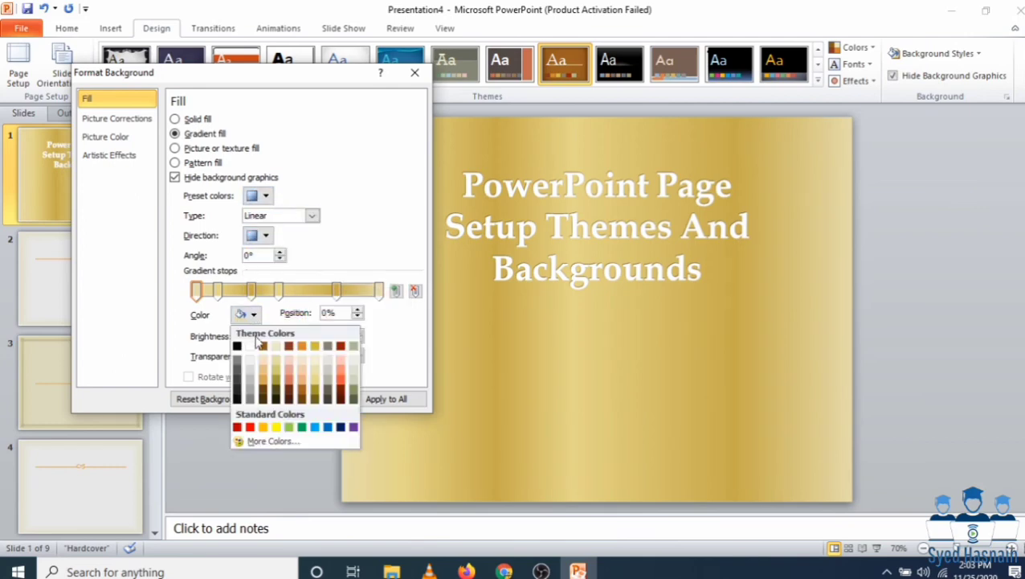
click(296, 381)
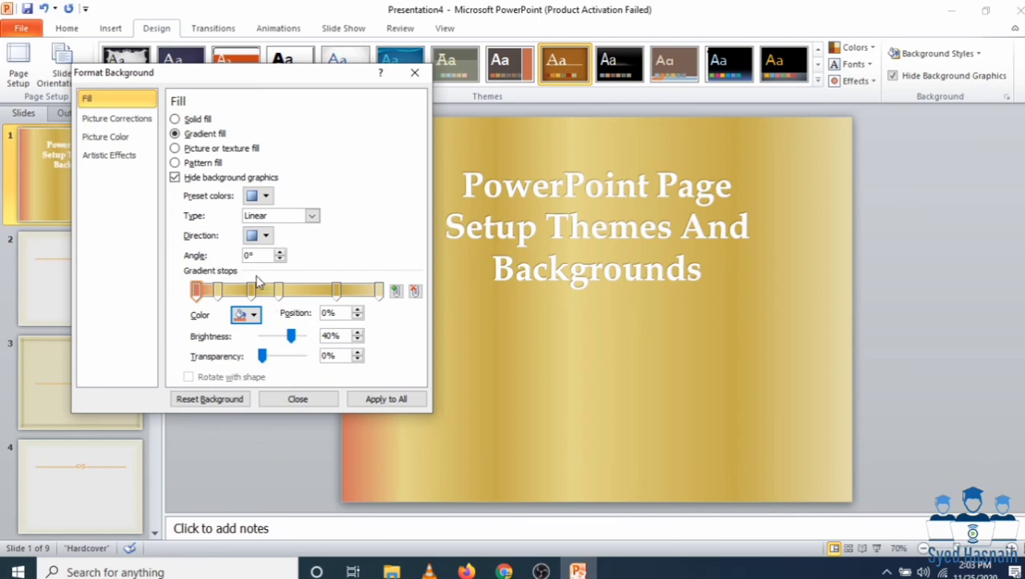
click(252, 315)
click(315, 370)
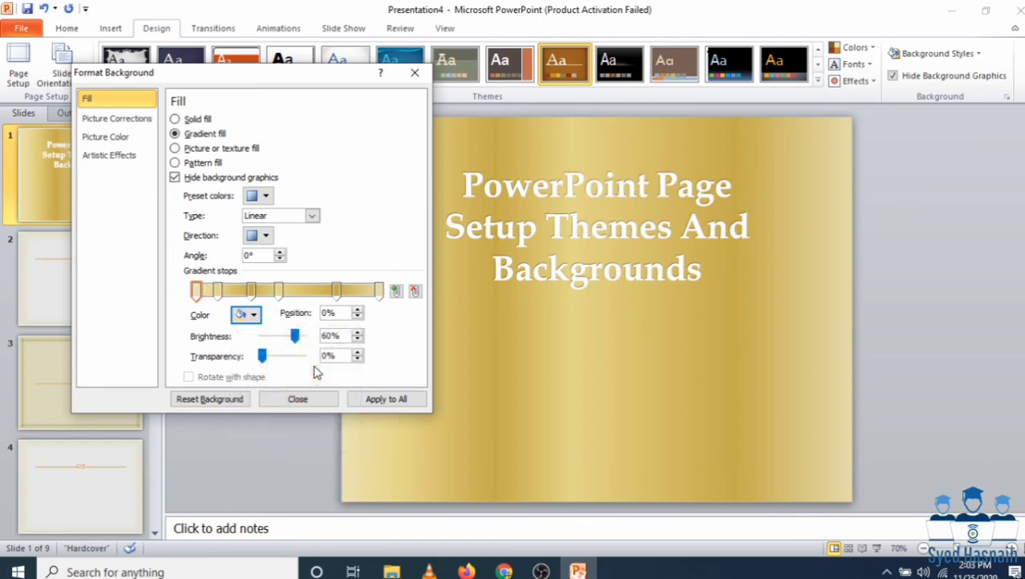
click(266, 197)
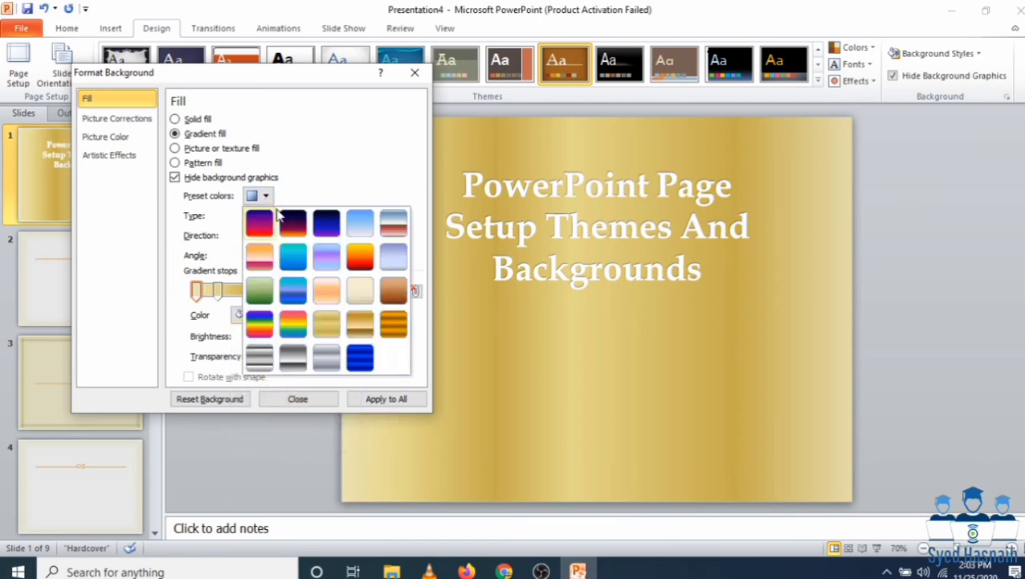
click(260, 223)
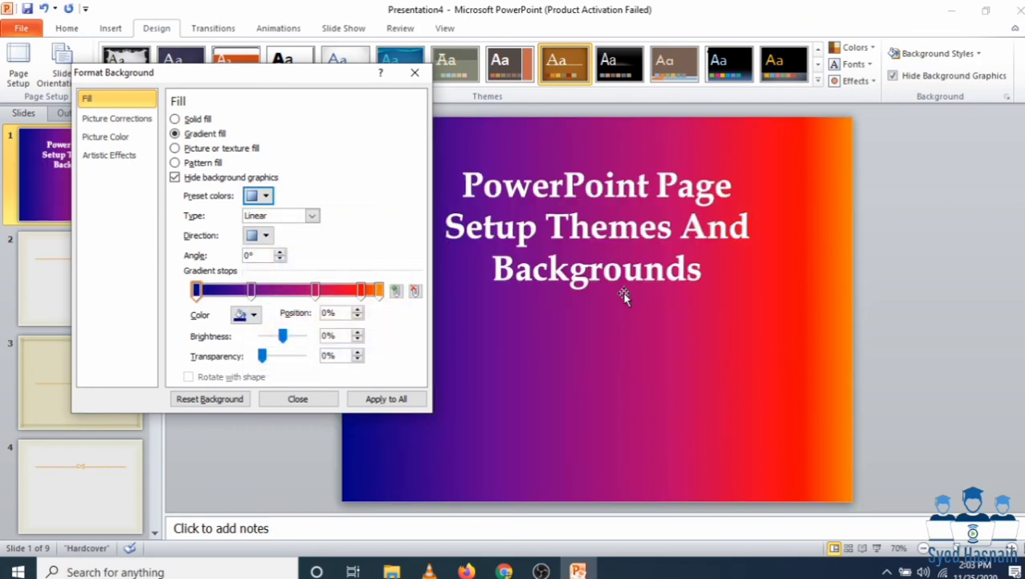
Try several pattern fills for the background with a brown-gold foreground colour.
click(203, 163)
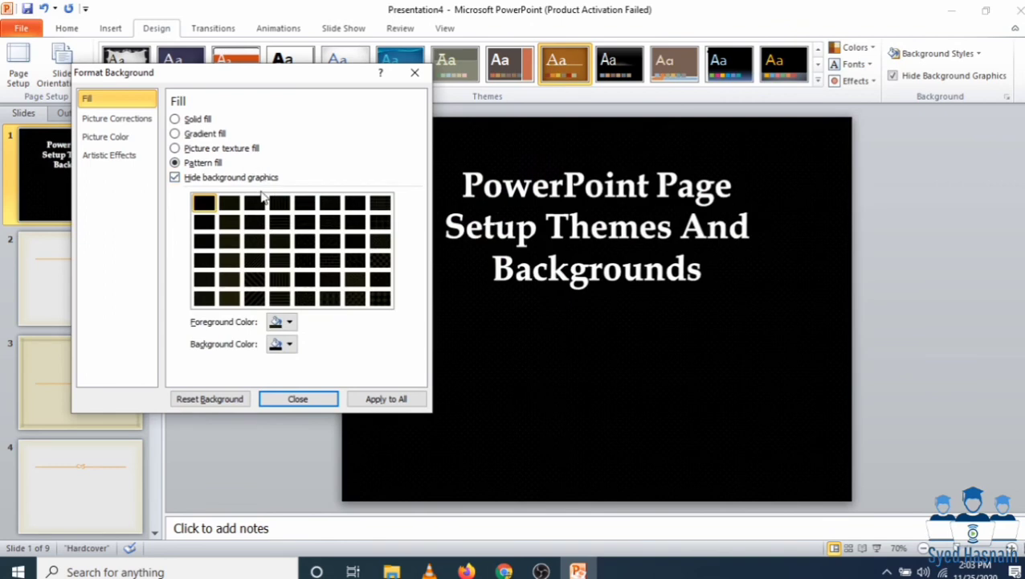
click(279, 279)
click(304, 298)
click(283, 322)
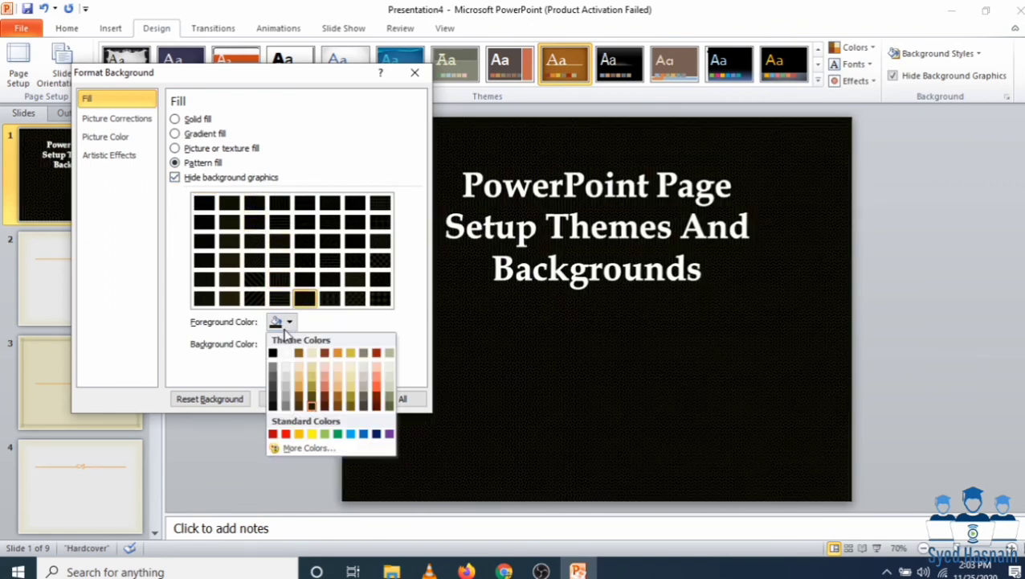
click(294, 394)
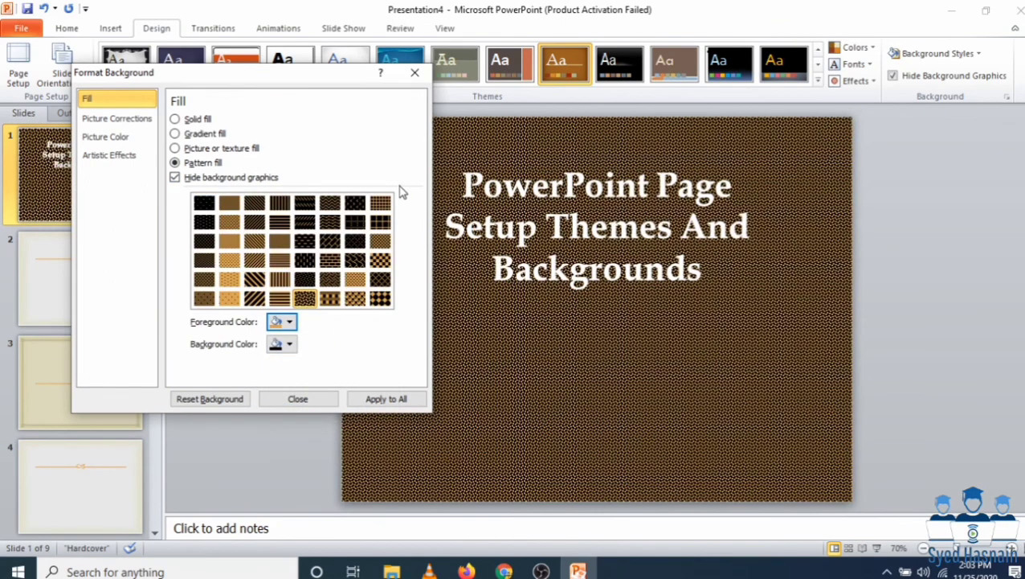
click(330, 240)
click(304, 241)
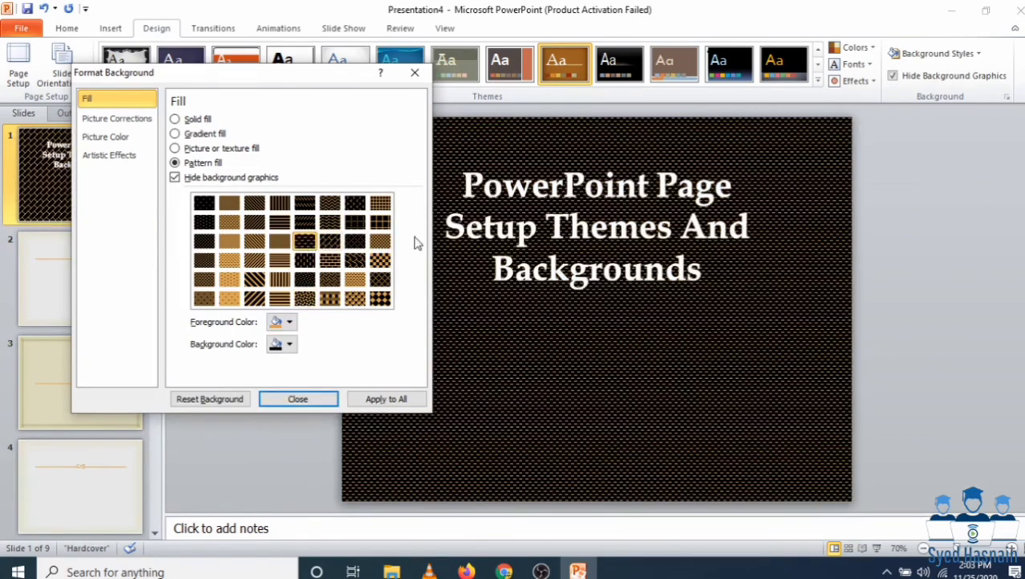
Return to the blue-to-orange gradient fill and apply it to all slides.
click(197, 119)
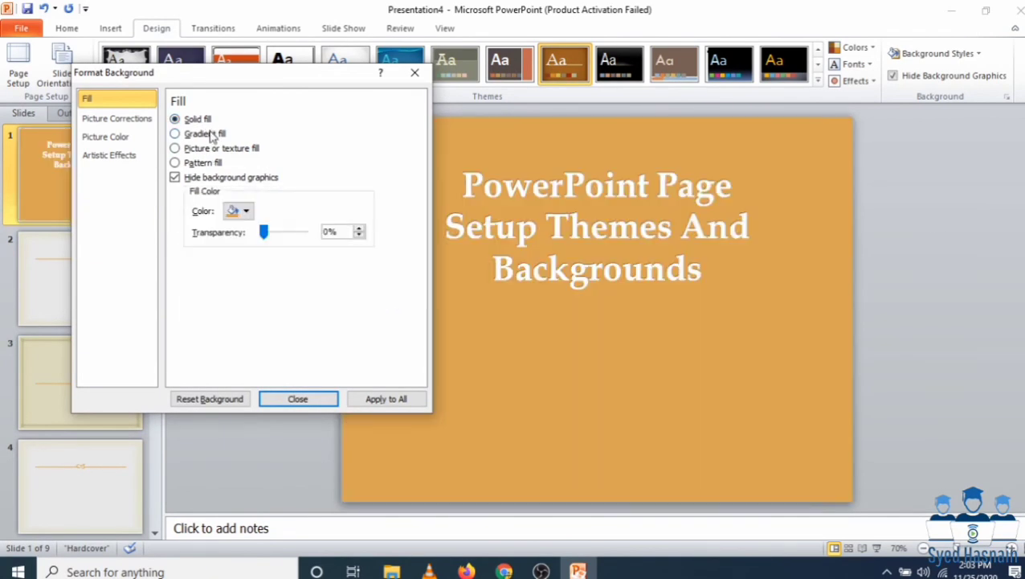
click(205, 133)
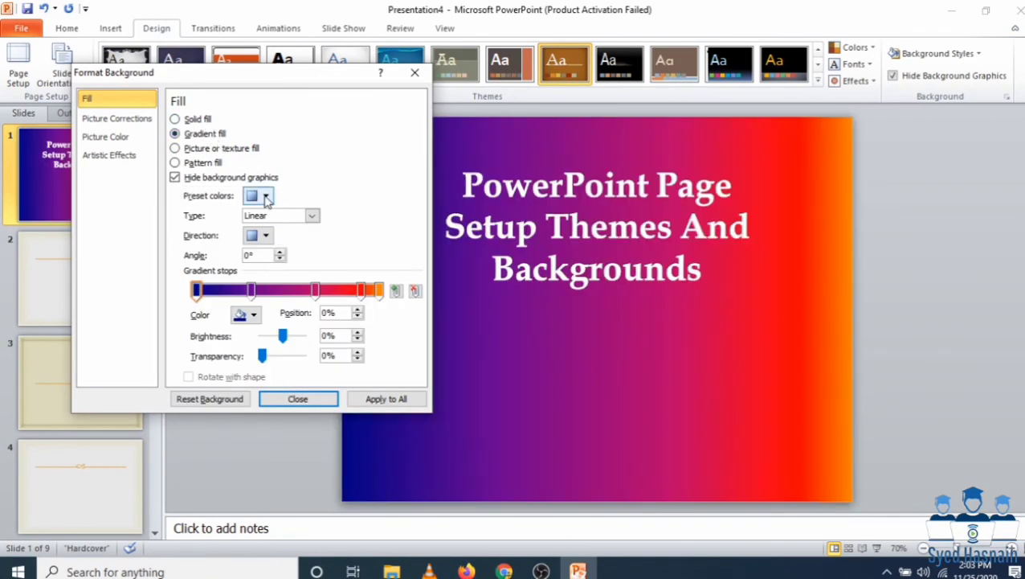
click(421, 404)
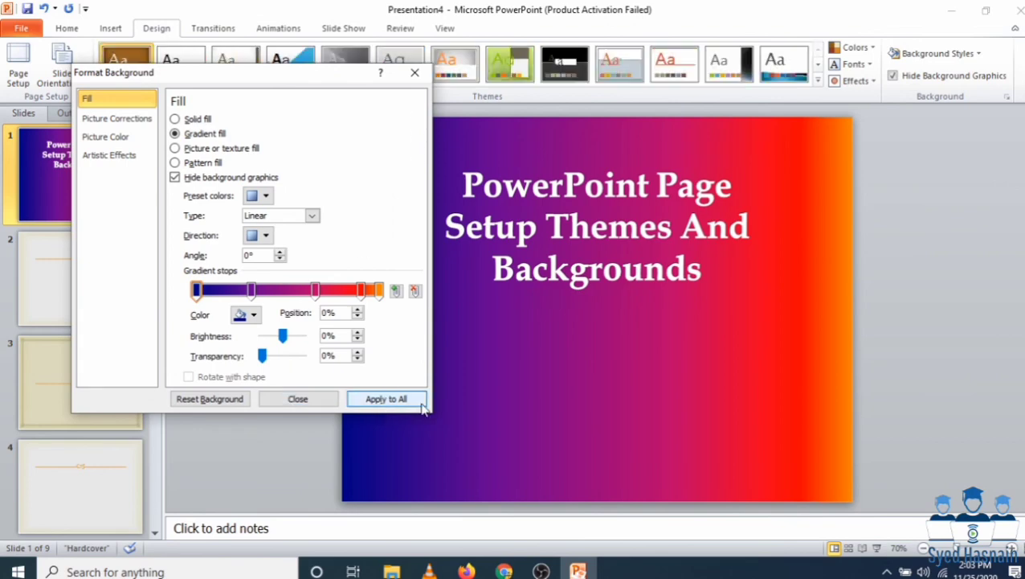
Close the background pane and check slides 2, 7 and others for the gradient.
click(321, 397)
click(94, 237)
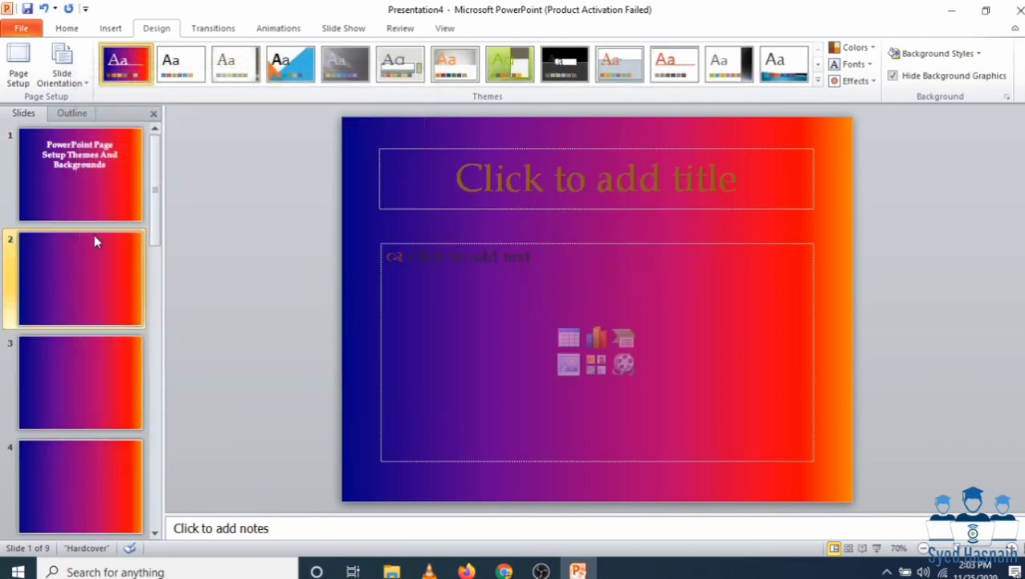
click(99, 178)
scroll(68, 470, down, 3)
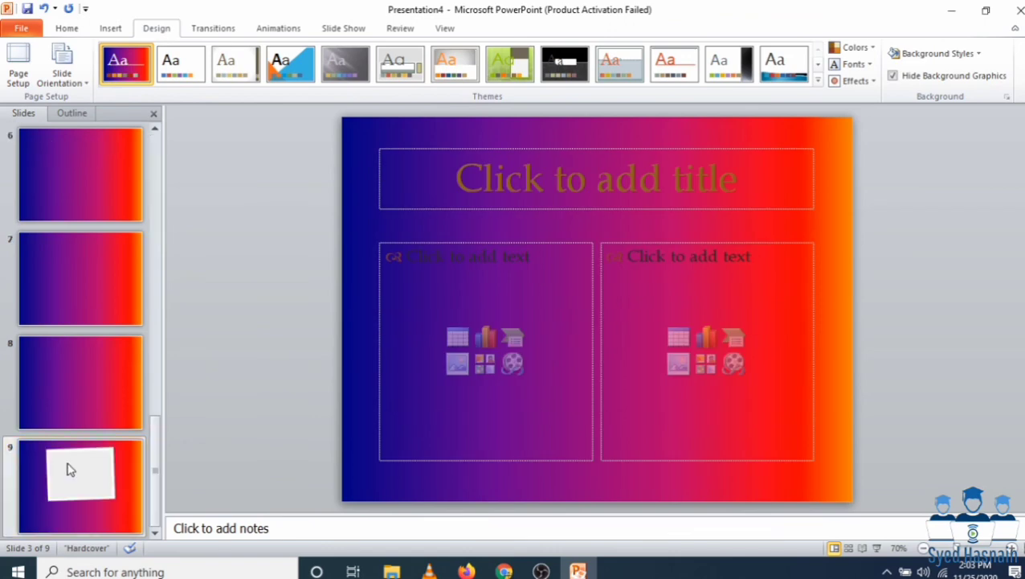
click(67, 474)
click(67, 411)
click(89, 278)
Check one more slide, return to the title slide and show the Home tab tools.
scroll(89, 277, up, 5)
click(90, 199)
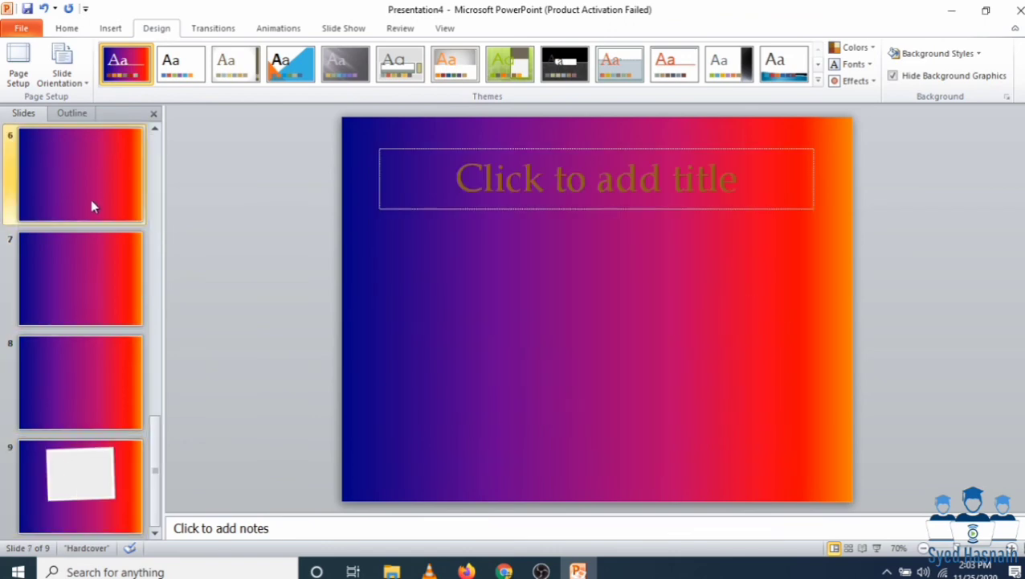
scroll(75, 291, down, 5)
click(75, 299)
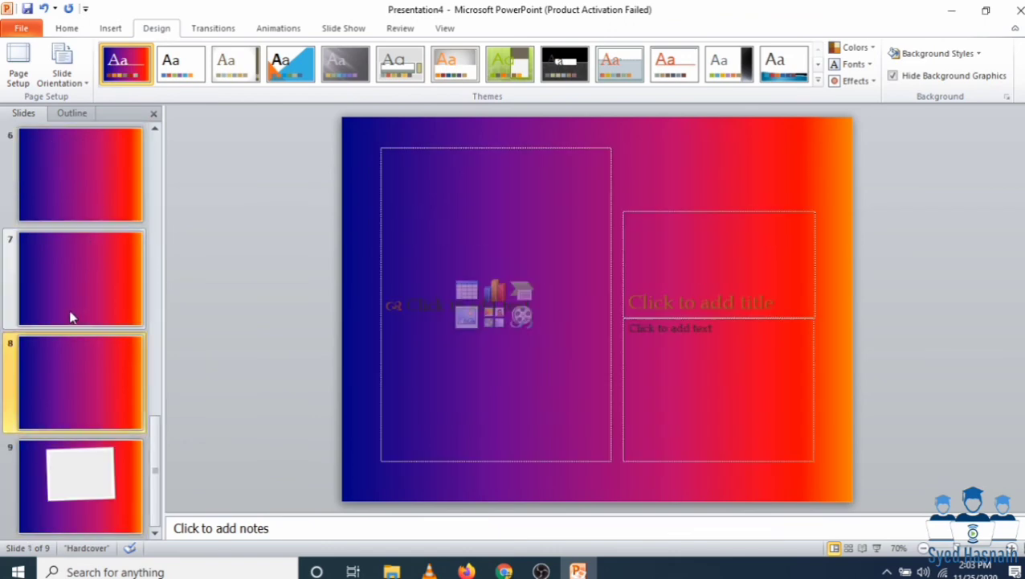
scroll(73, 318, up, 5)
click(82, 210)
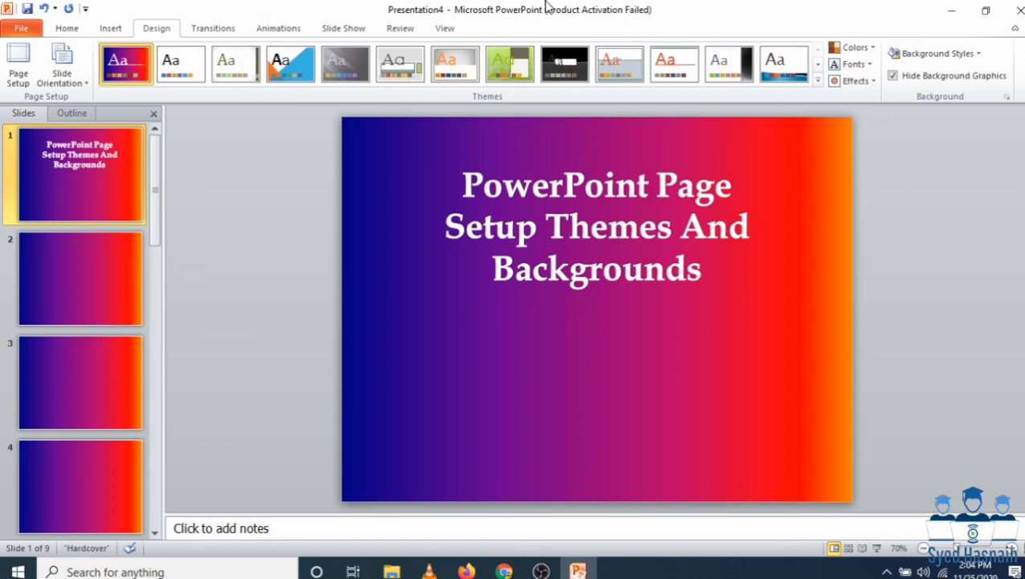
click(72, 30)
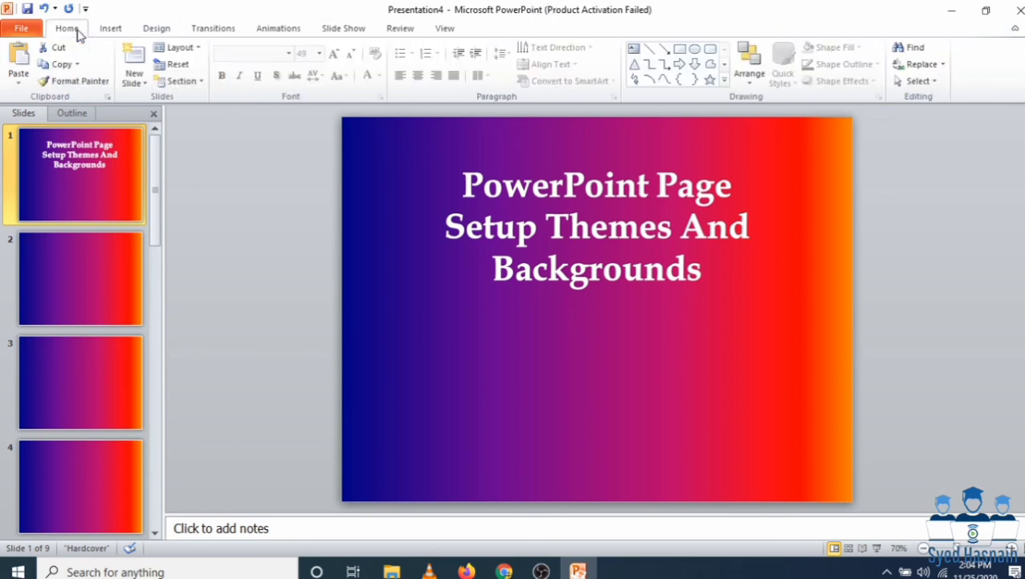